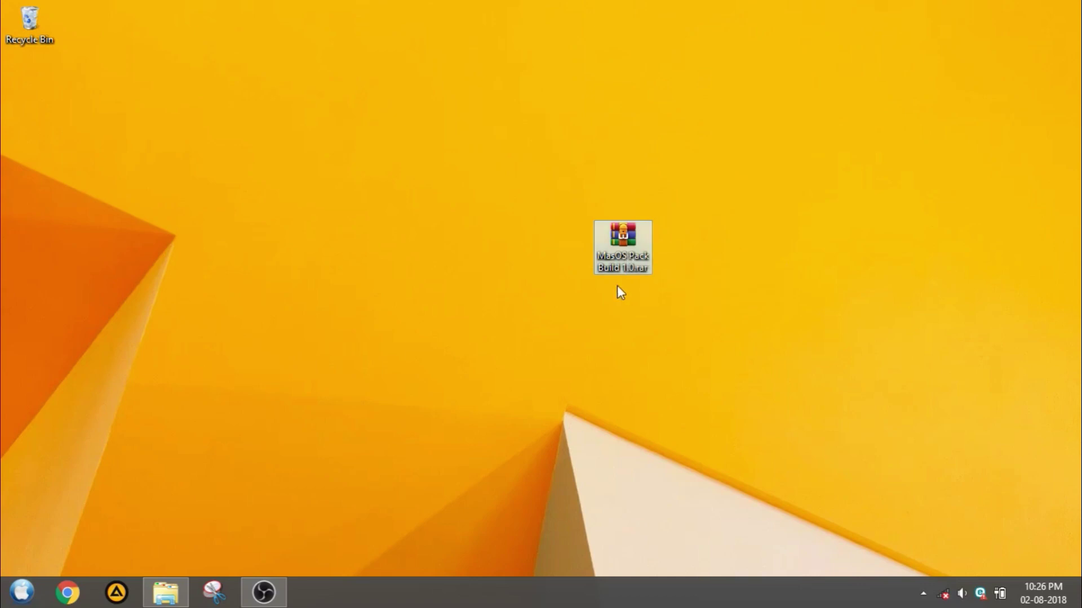
- Extract the password-protected MasOS Pack Build 1.0 .rar to a desktop folder, then move the archive inside
right_click(618, 253)
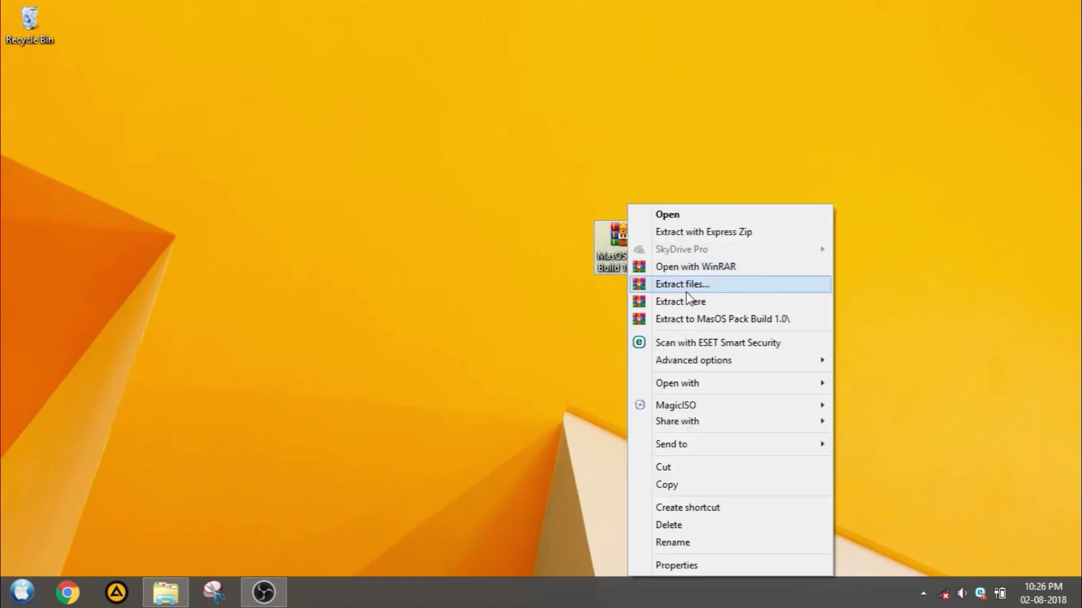
left_click(684, 288)
left_click(586, 449)
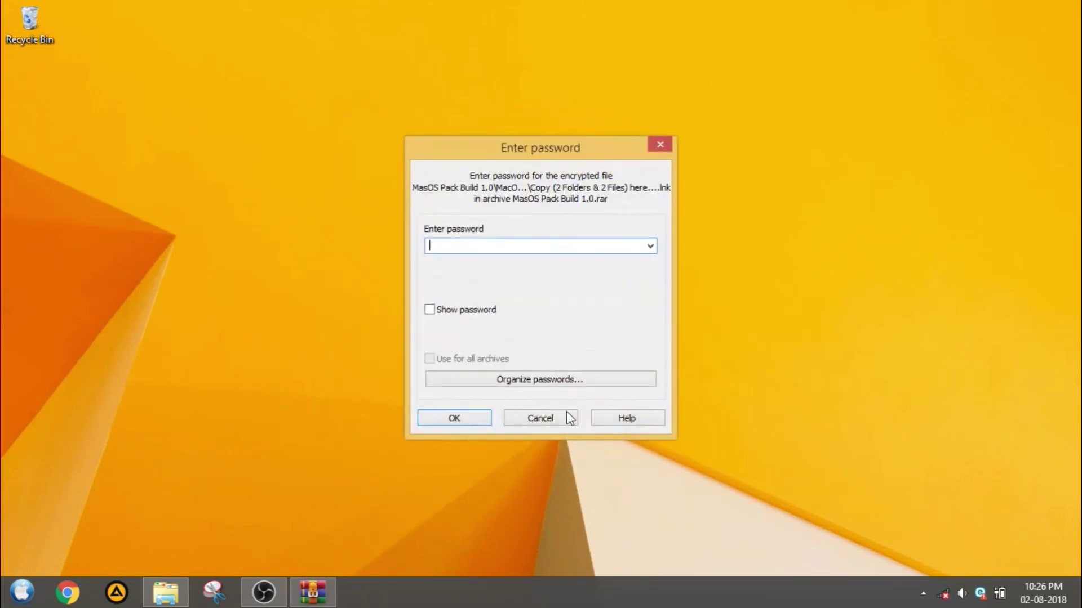
left_click(467, 310)
type("adtechtips")
left_click(453, 414)
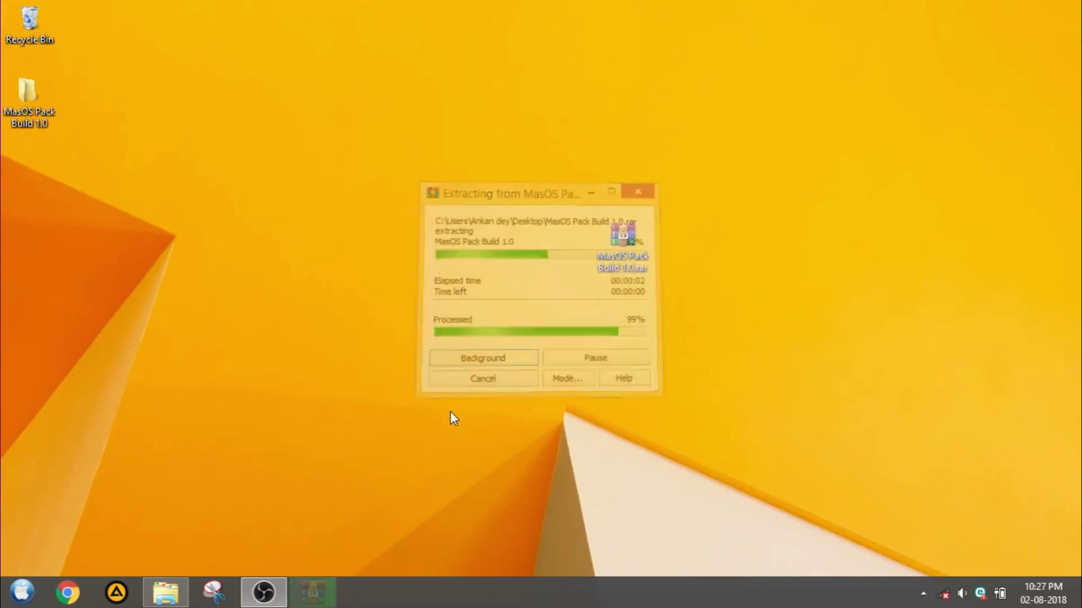
mouse_move(613, 254)
left_mouse_down()
mouse_move(32, 99)
mouse_move(816, 144)
left_mouse_up()
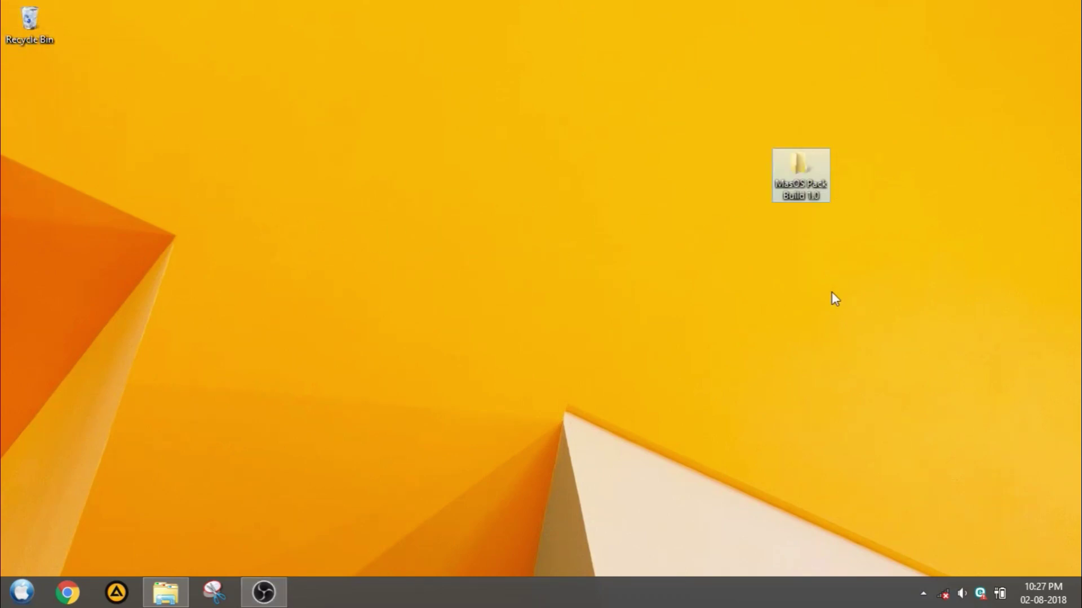
- Open the inner MasOS Pack Build 1.0 folder and maximize its window
double_click(807, 173)
double_click(377, 258)
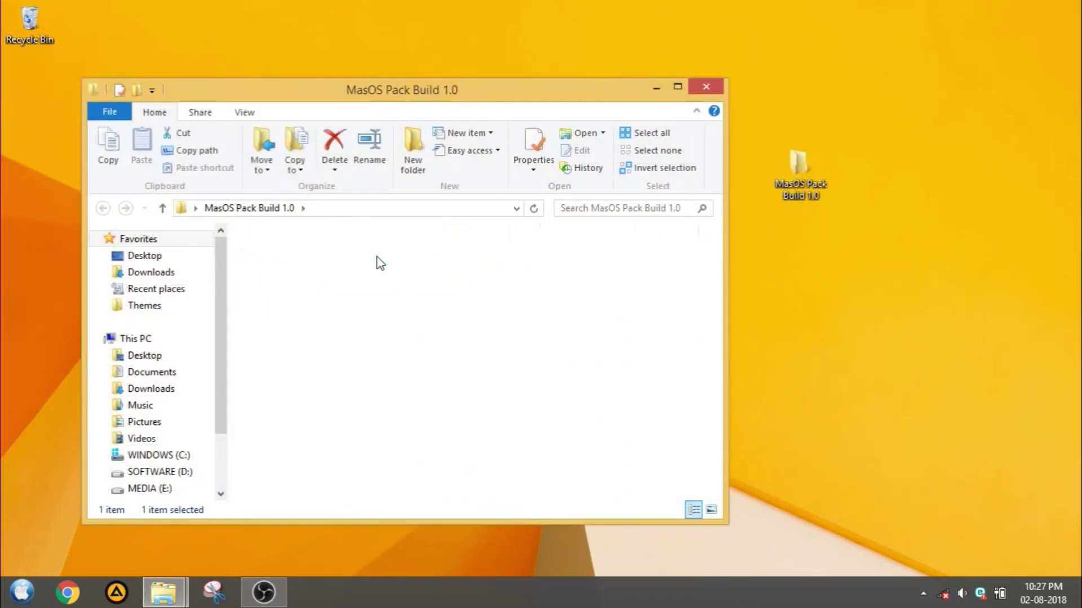
left_click(678, 83)
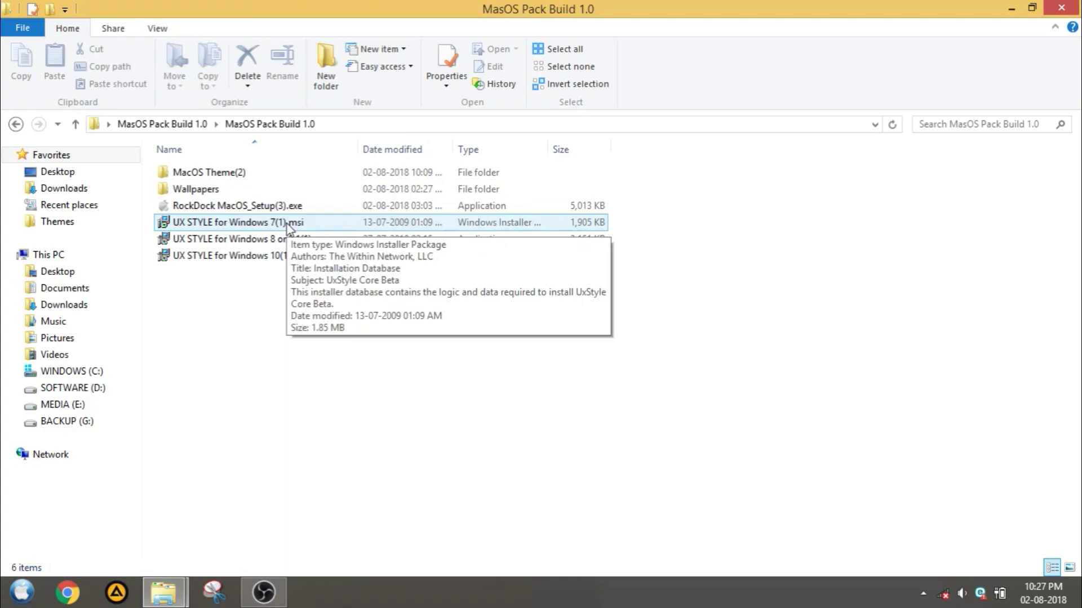
- Check the Windows edition and system type in System, then close it
key("super+x")
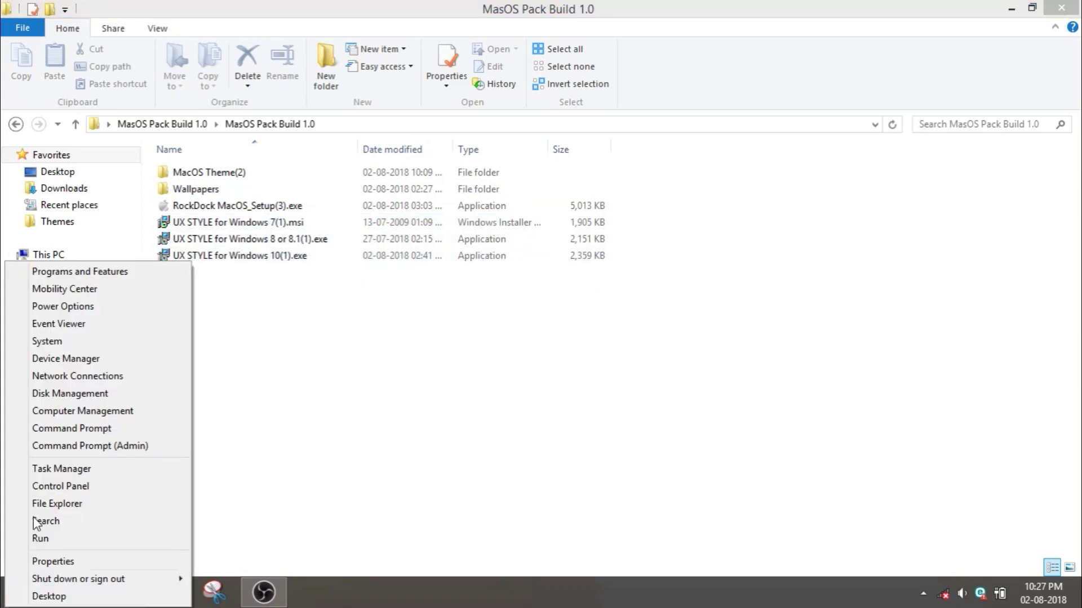
left_click(83, 343)
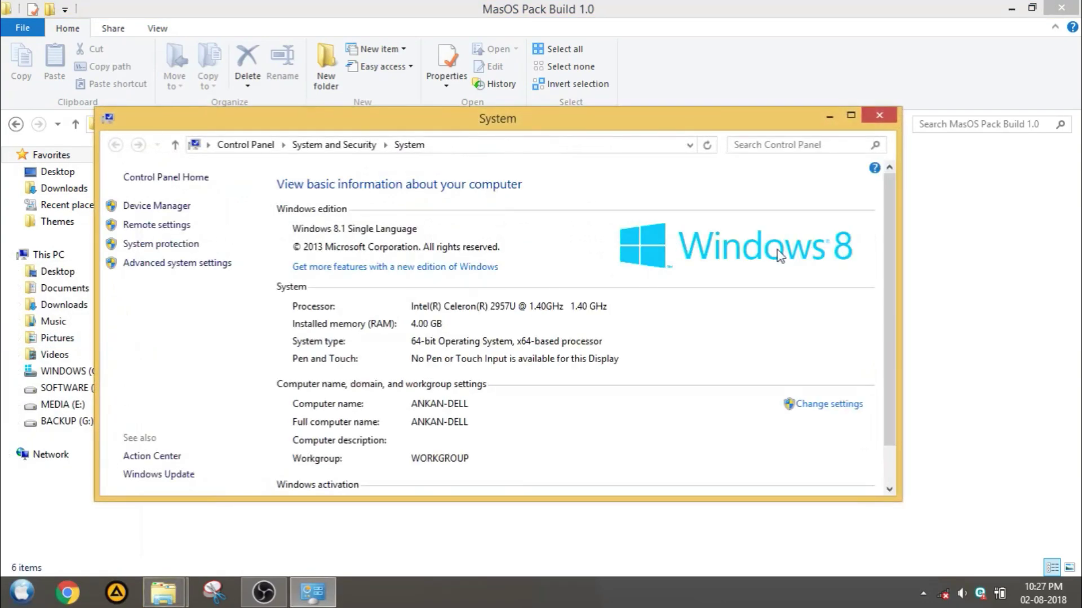
left_click(837, 123)
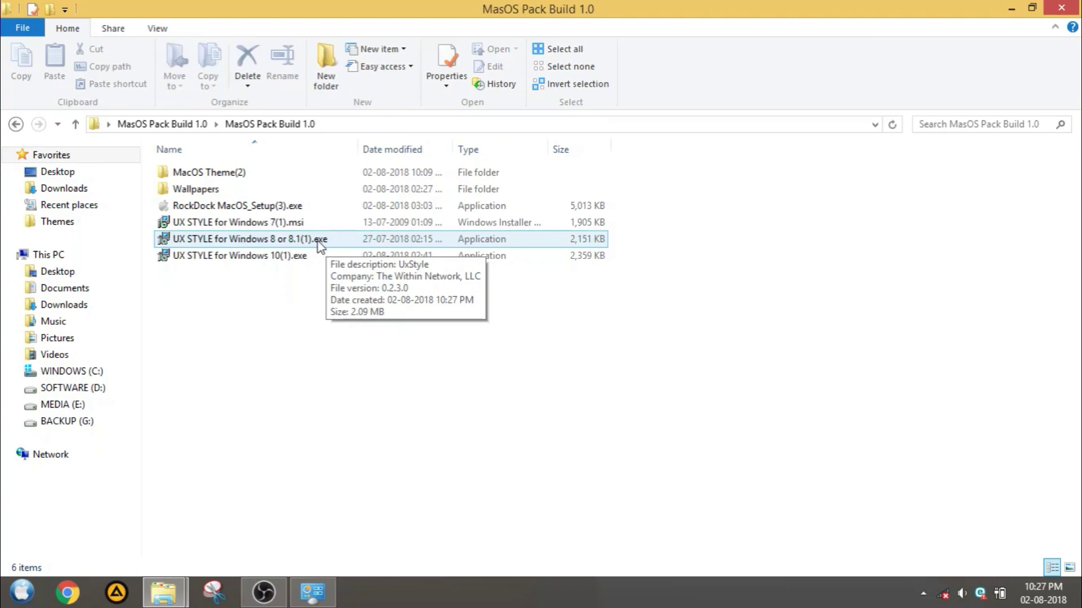
- Select the UX STYLE for Windows 8 or 8.1 installer in the folder
left_click(237, 223)
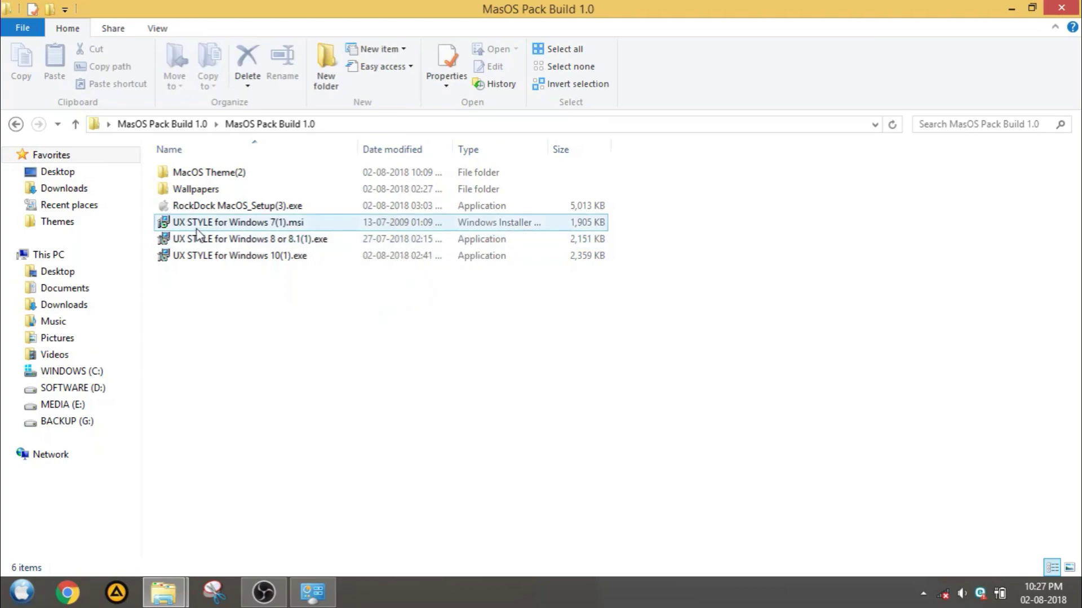
left_click(219, 270)
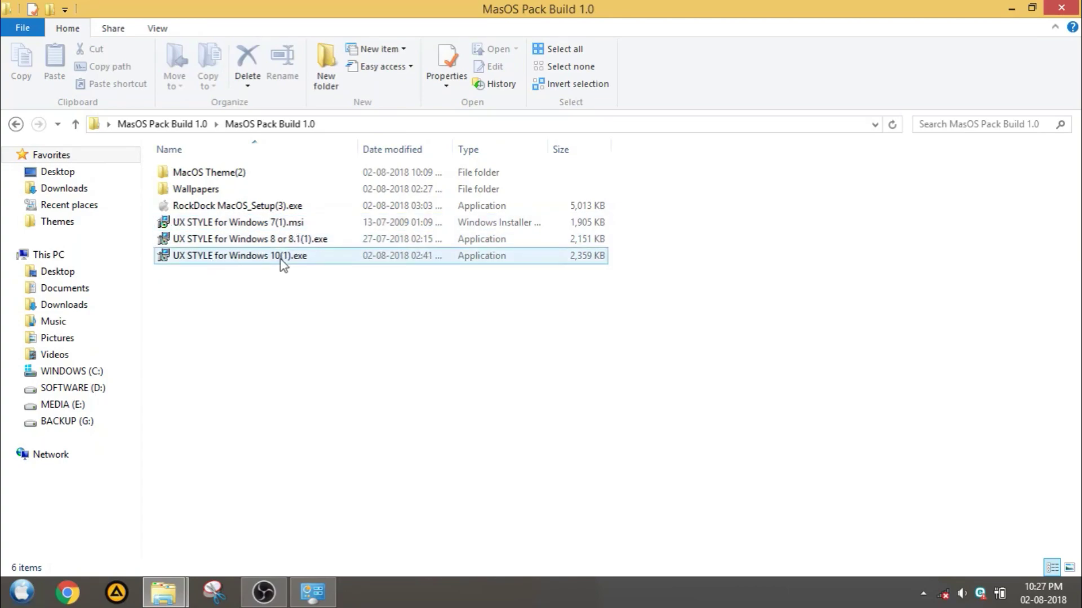
left_click(285, 242)
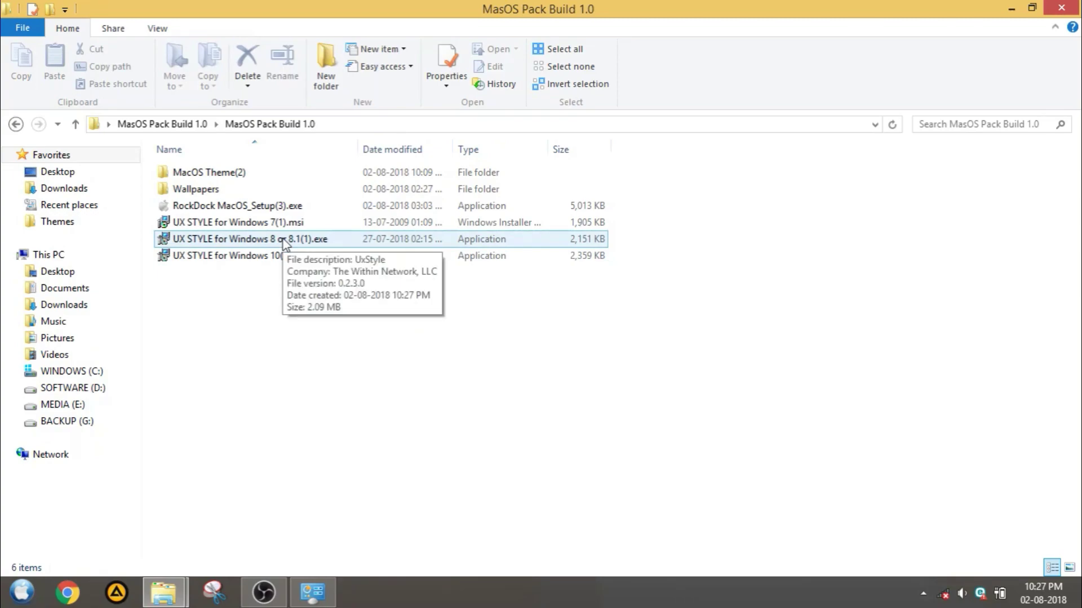
- Run the UX STYLE for Windows 8 or 8.1 installer, accept its terms, install, and close
double_click(283, 240)
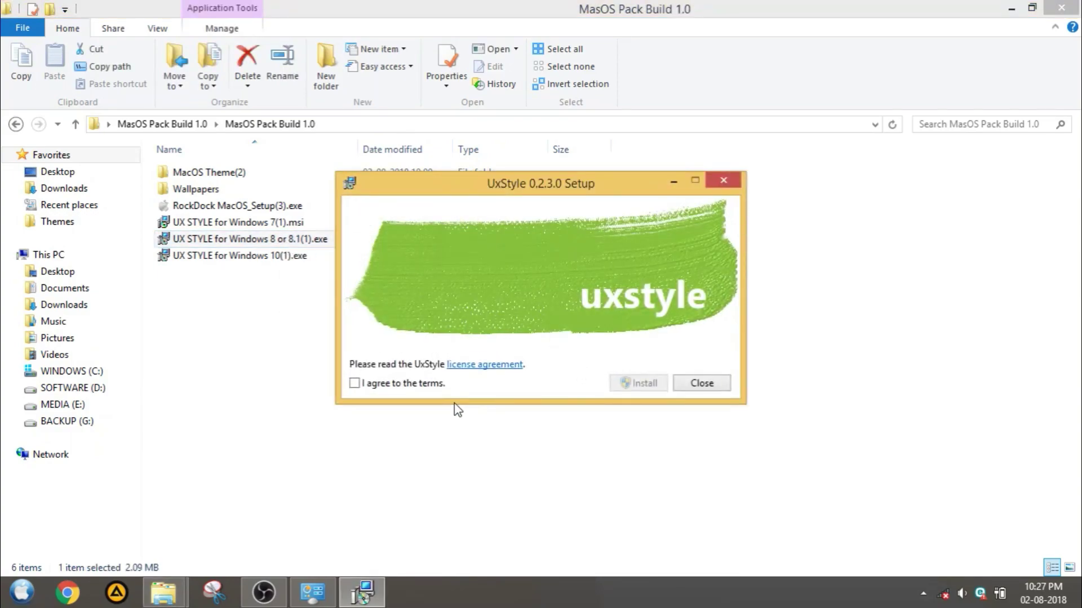
left_click(425, 384)
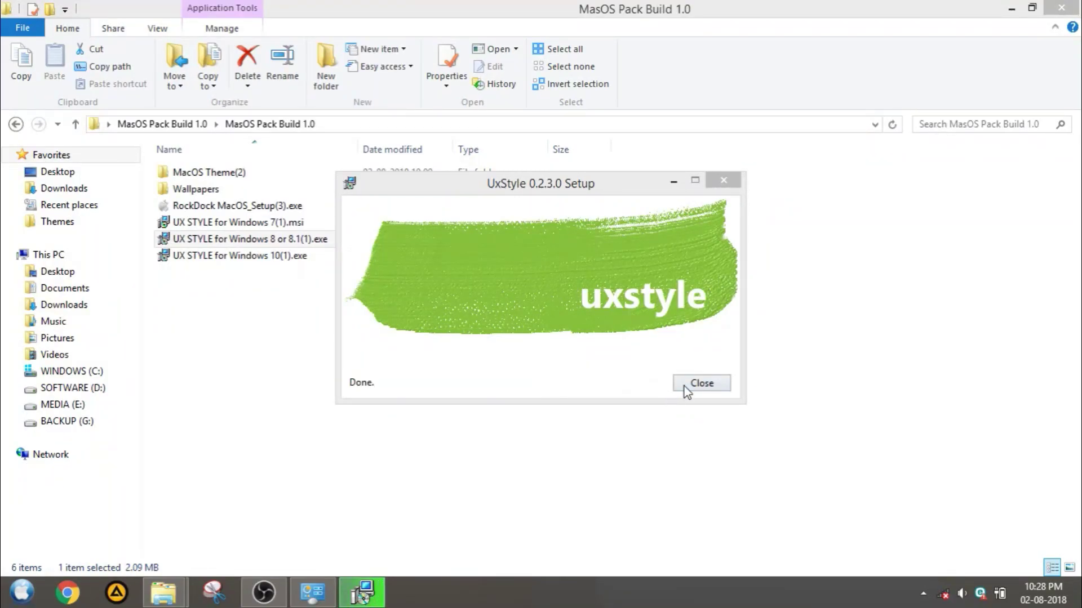
left_click(683, 386)
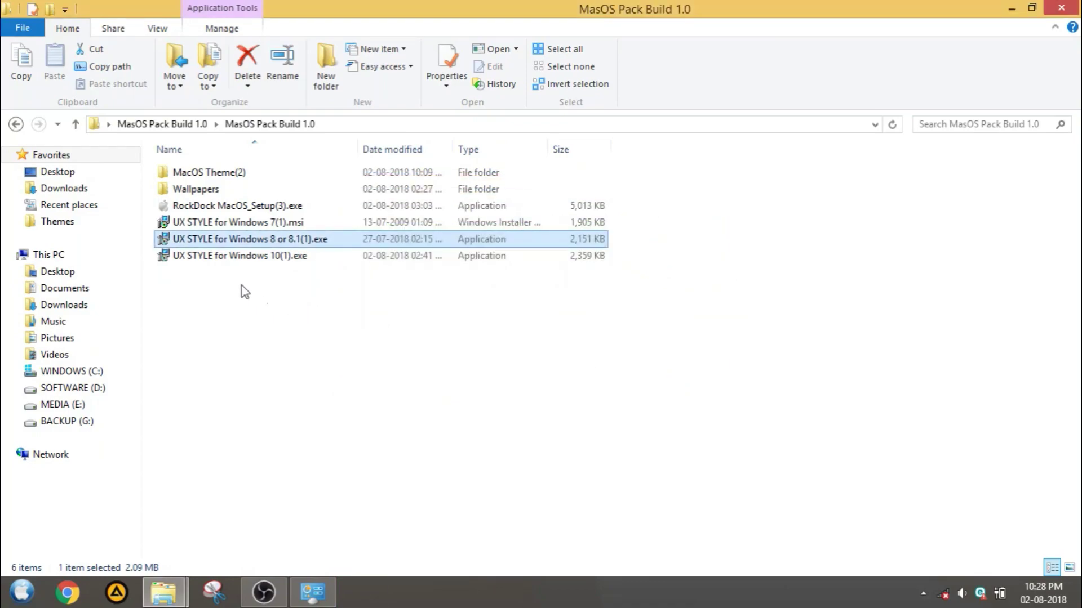
- Copy the Yosemite folder and Yosemite.theme file from MacOS Theme(2)
double_click(200, 175)
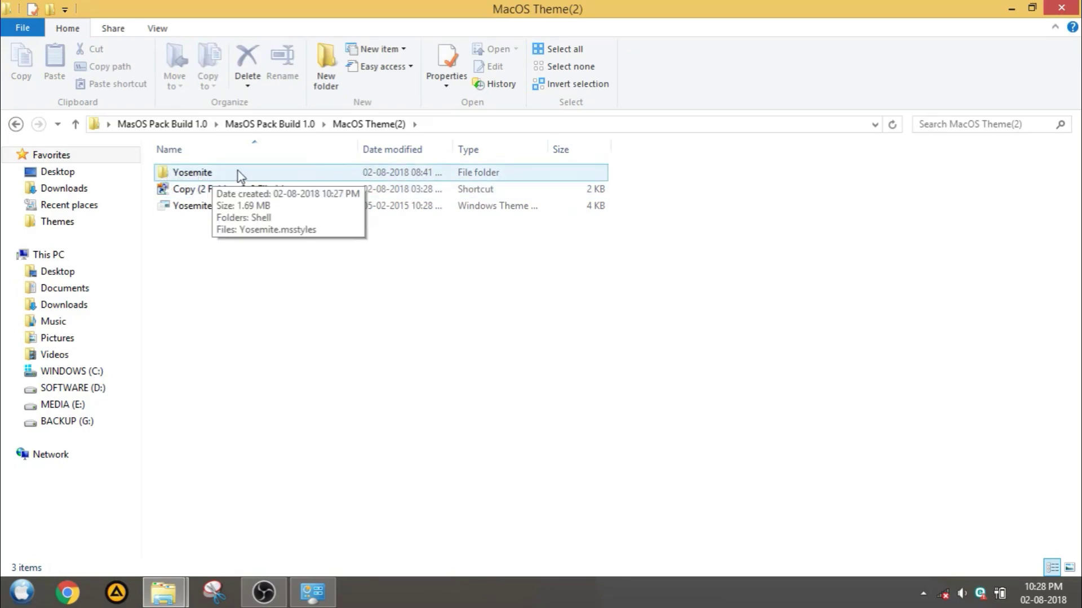
left_click(207, 193)
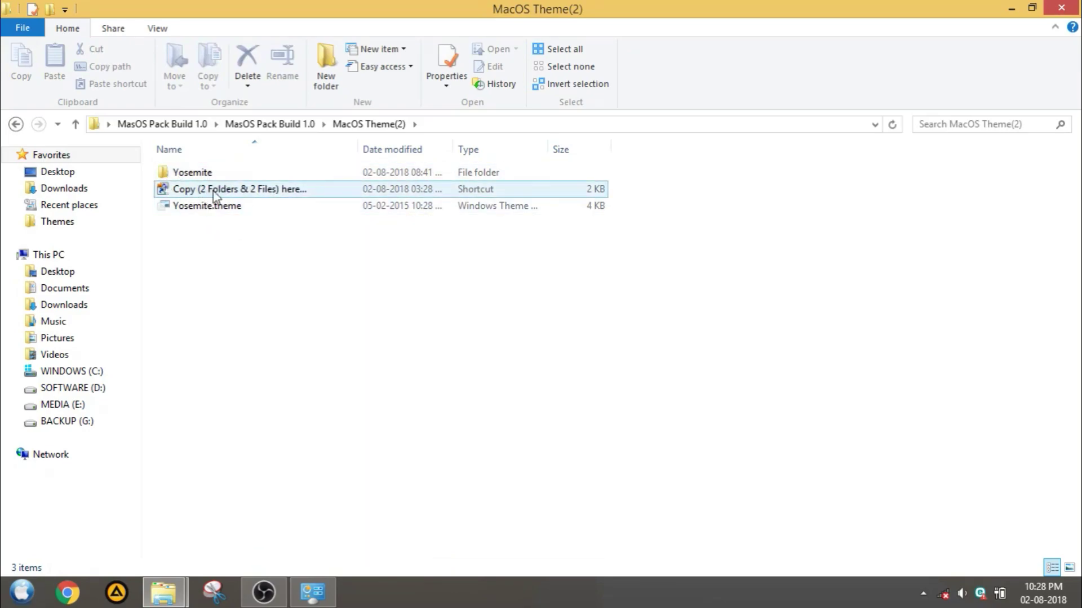
left_click(200, 206)
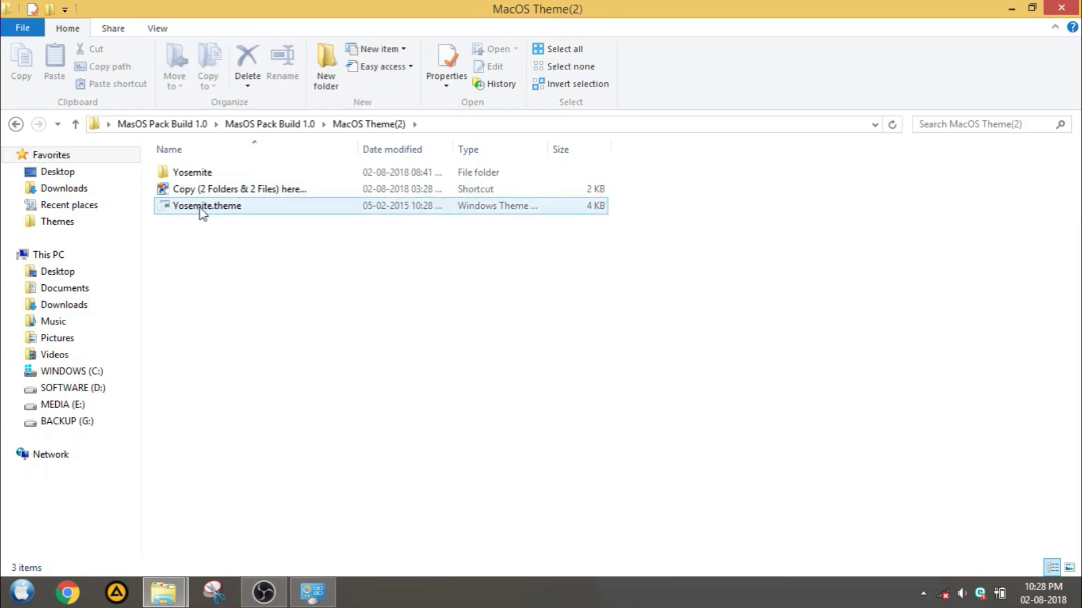
left_click(200, 209)
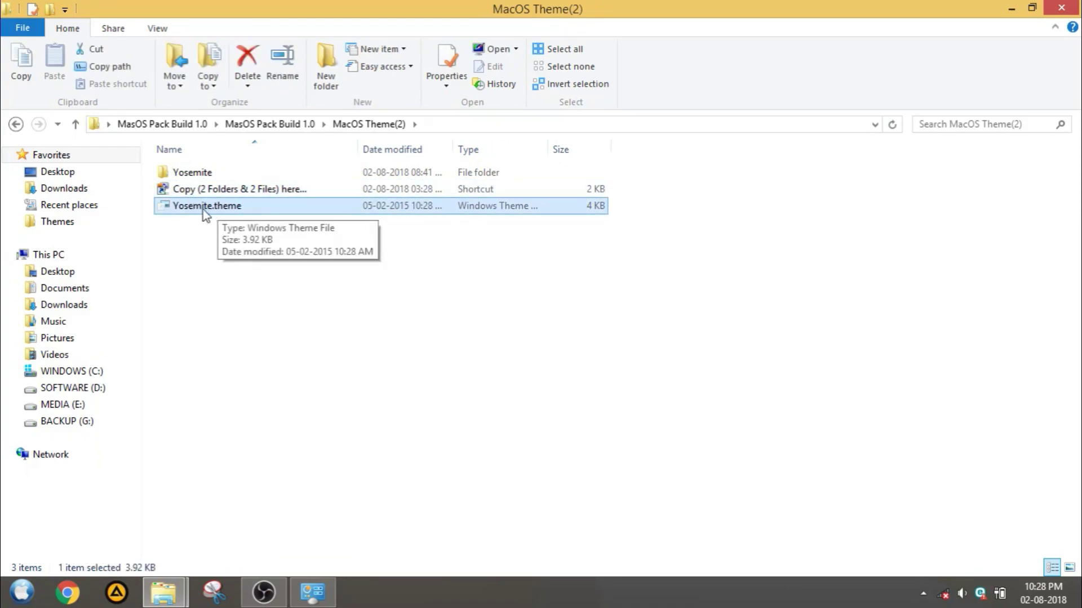
left_click(211, 168, "ctrl")
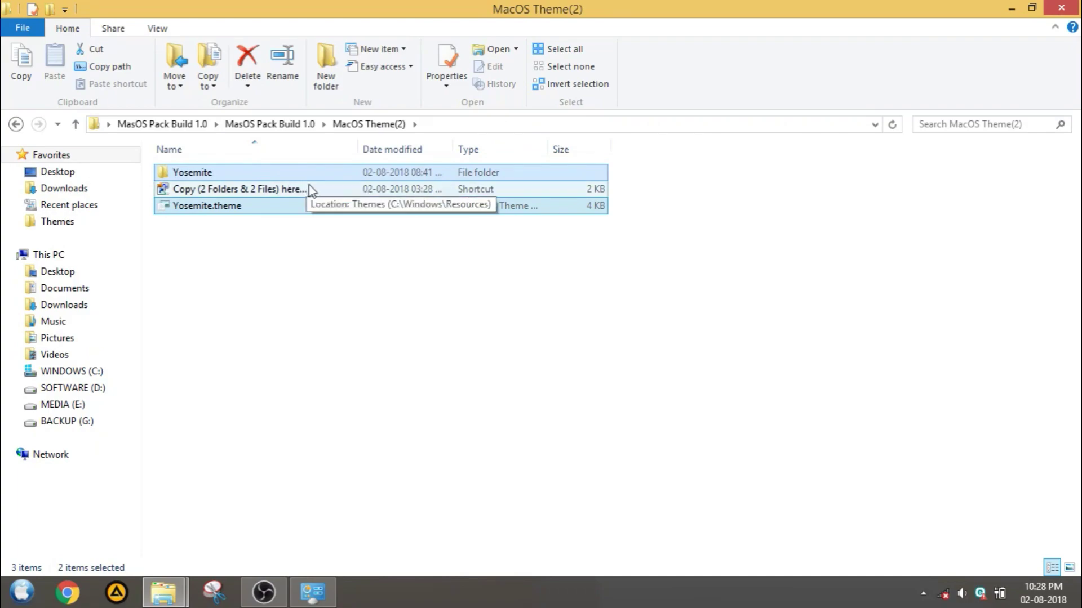
right_click(434, 172)
left_click(477, 484)
left_click(224, 191)
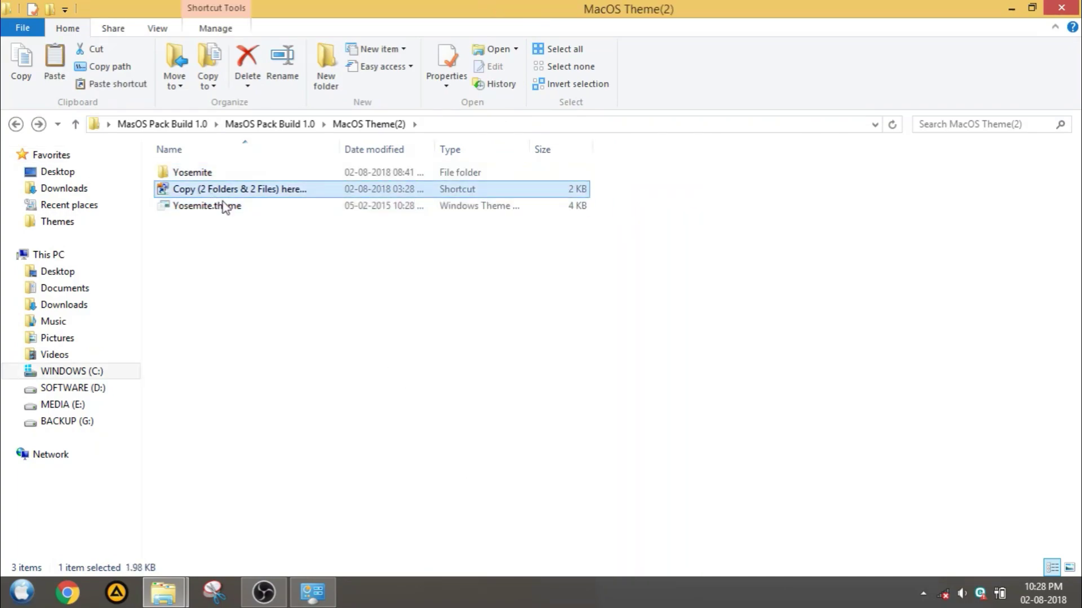
left_click_drag(340, 150, 512, 150)
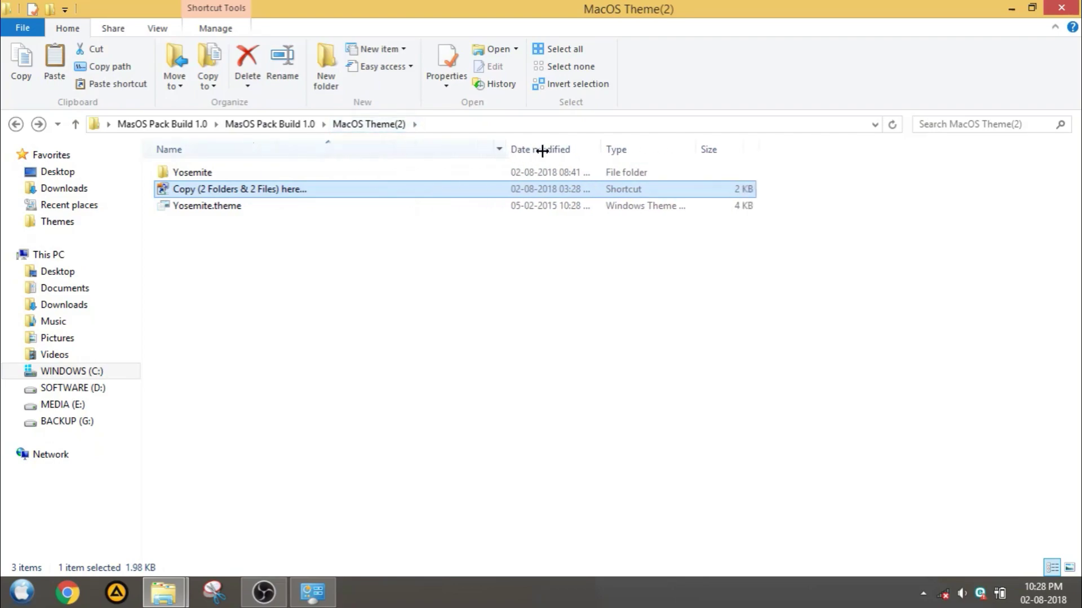
- Paste them into Windows Resources Themes, replacing existing files with admin permission, and close Explorer
double_click(411, 191)
right_click(355, 461)
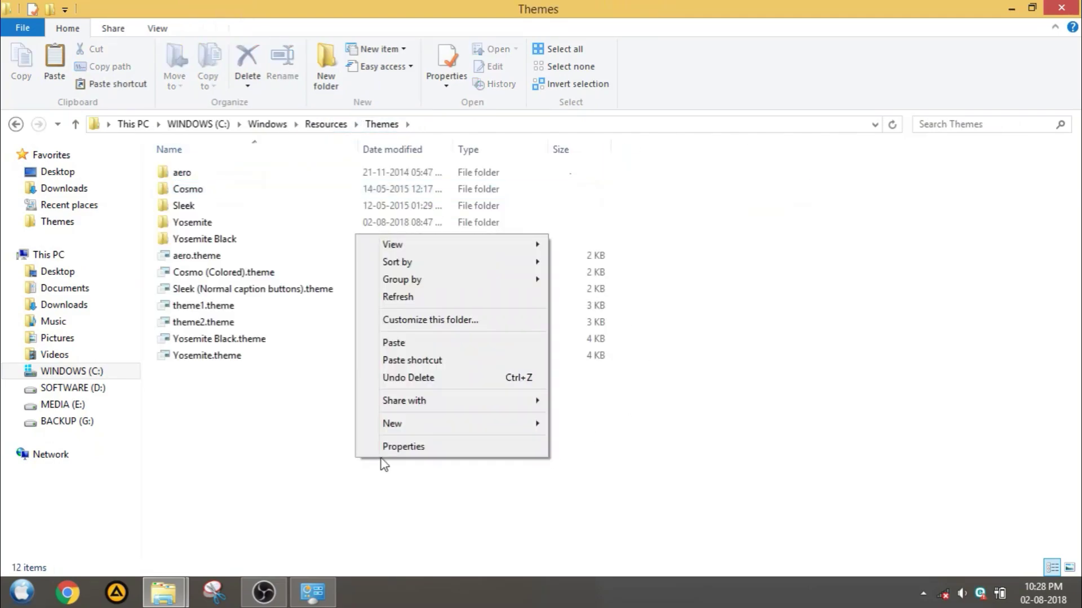
left_click(397, 343)
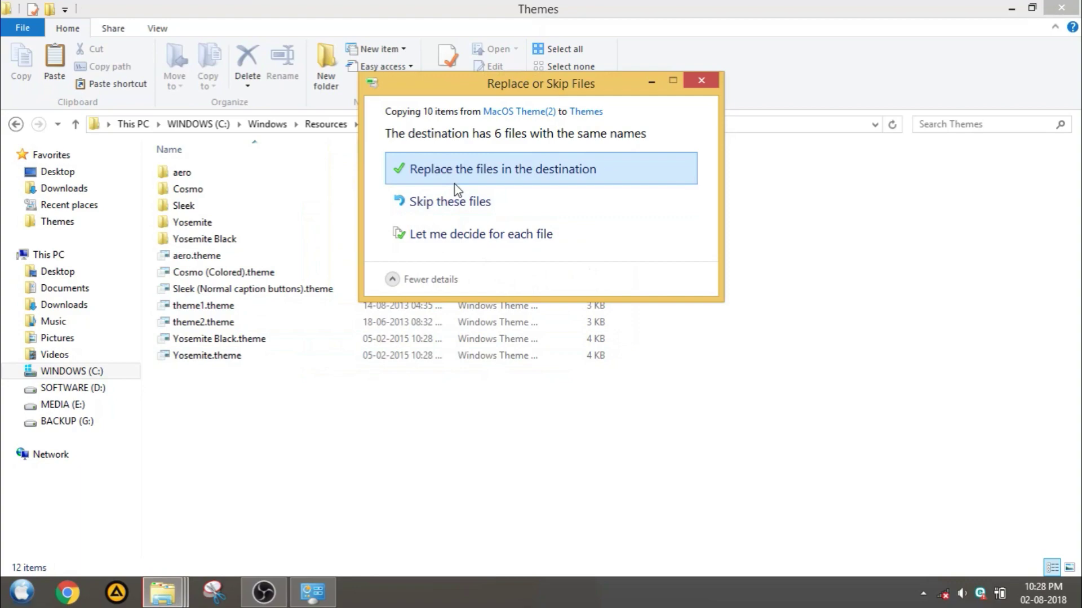
left_click(454, 178)
left_click(486, 218)
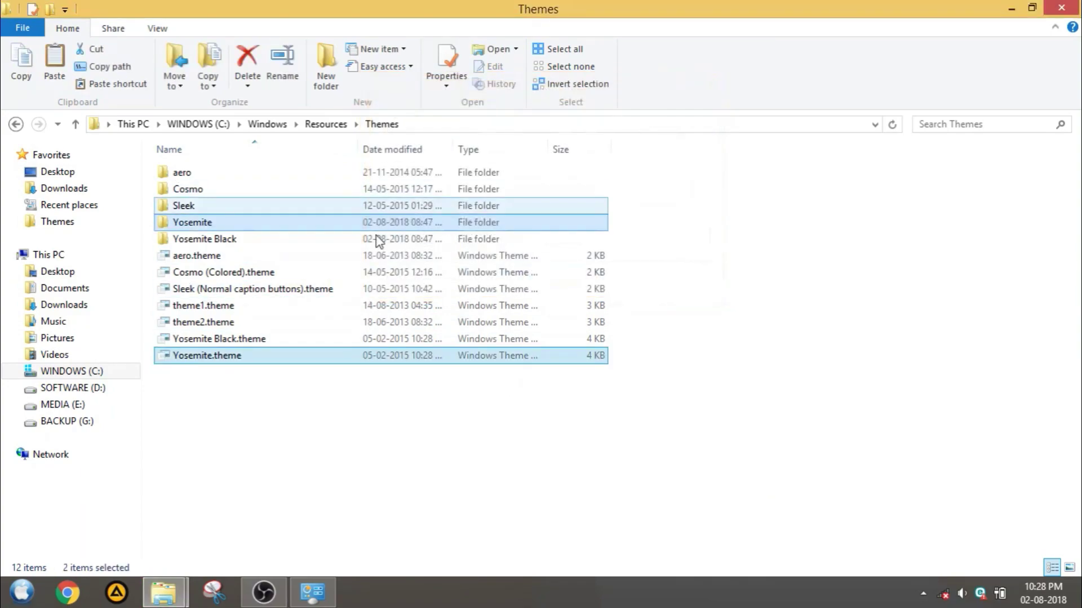
left_click(1071, 7)
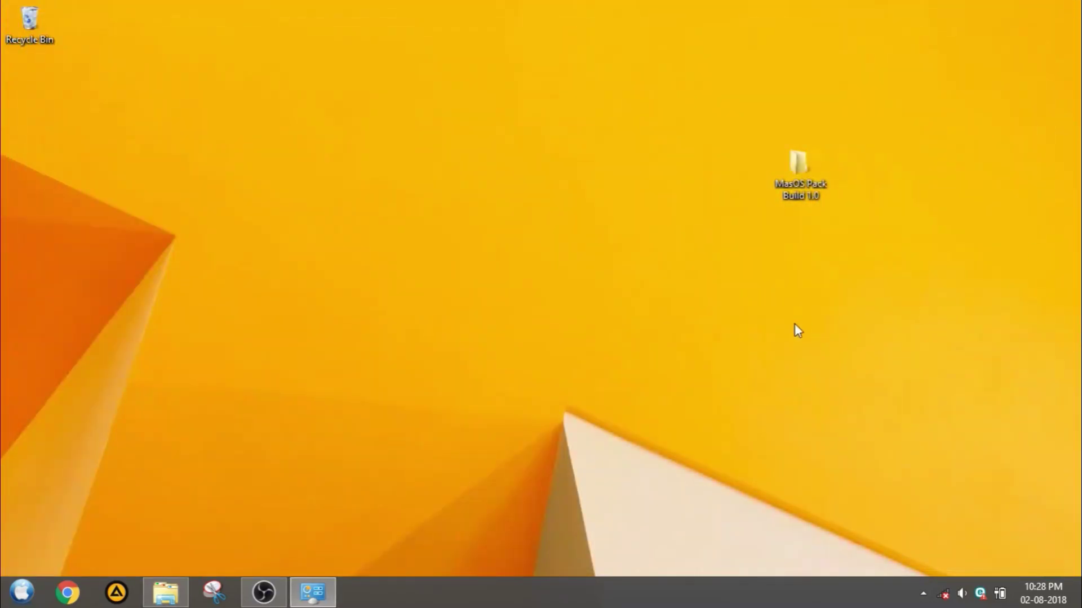
- Apply the Yosemite theme from Personalization's Installed Themes, then maximize and minimize that window
right_click(402, 147)
left_click(461, 338)
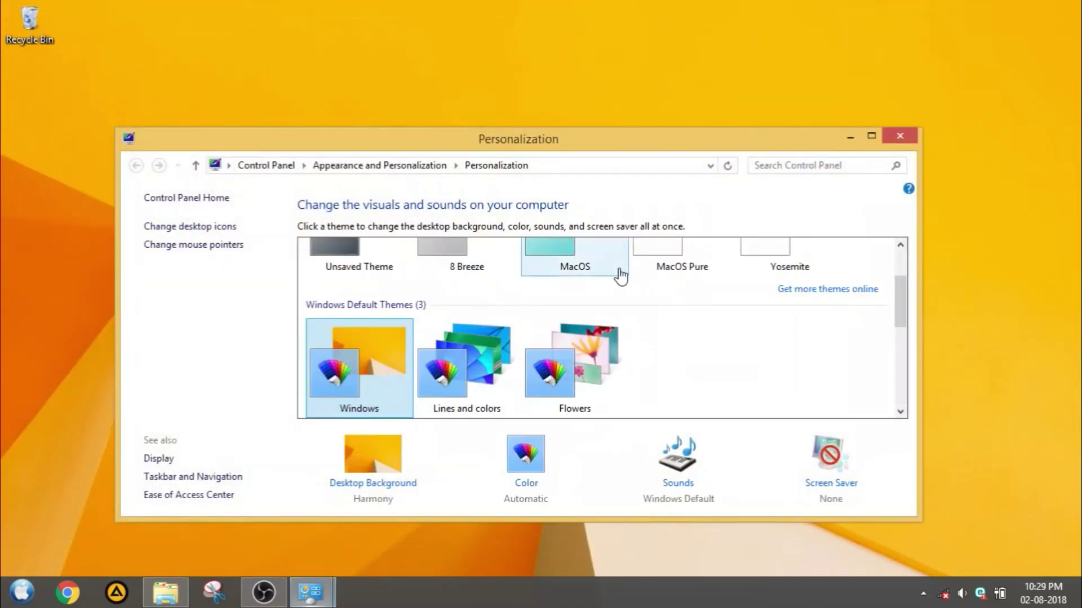
scroll(707, 296, "down", 2)
scroll(679, 379, "down", 1)
left_click(679, 379)
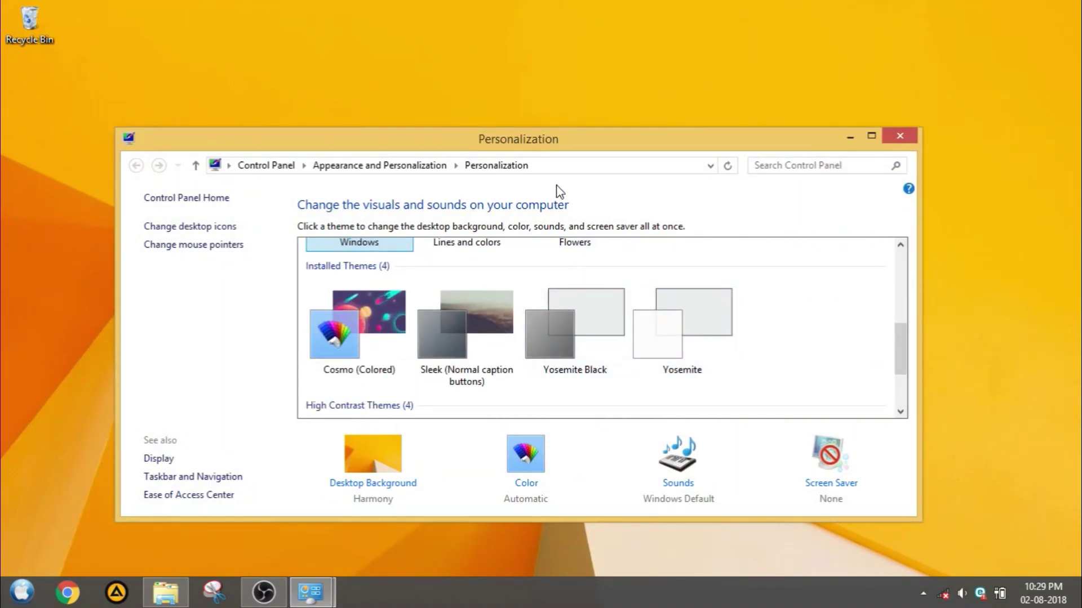
left_click_drag(557, 129, 526, 41)
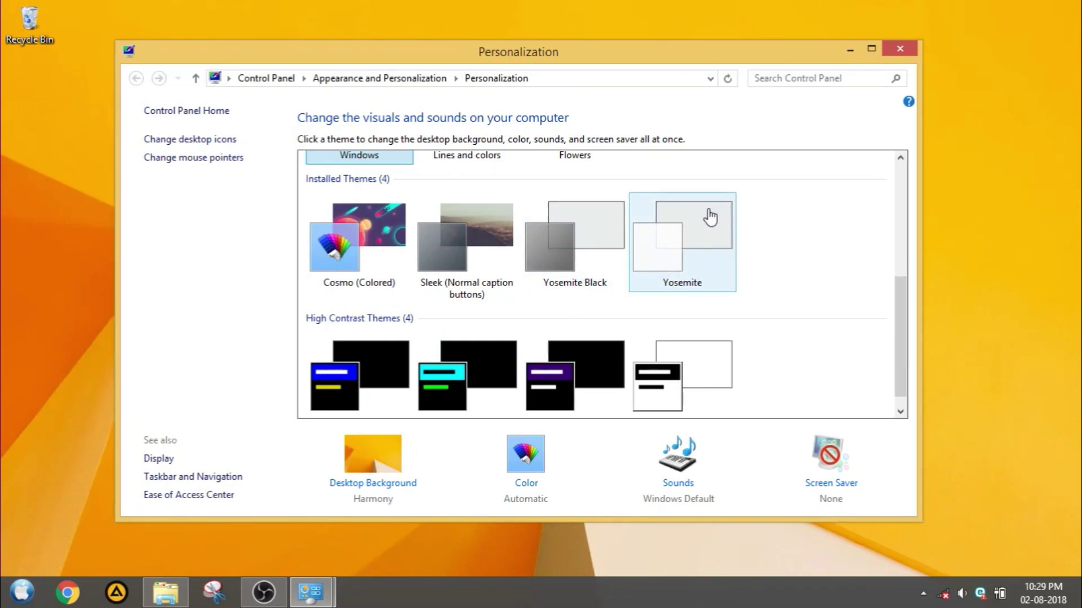
left_click(698, 246)
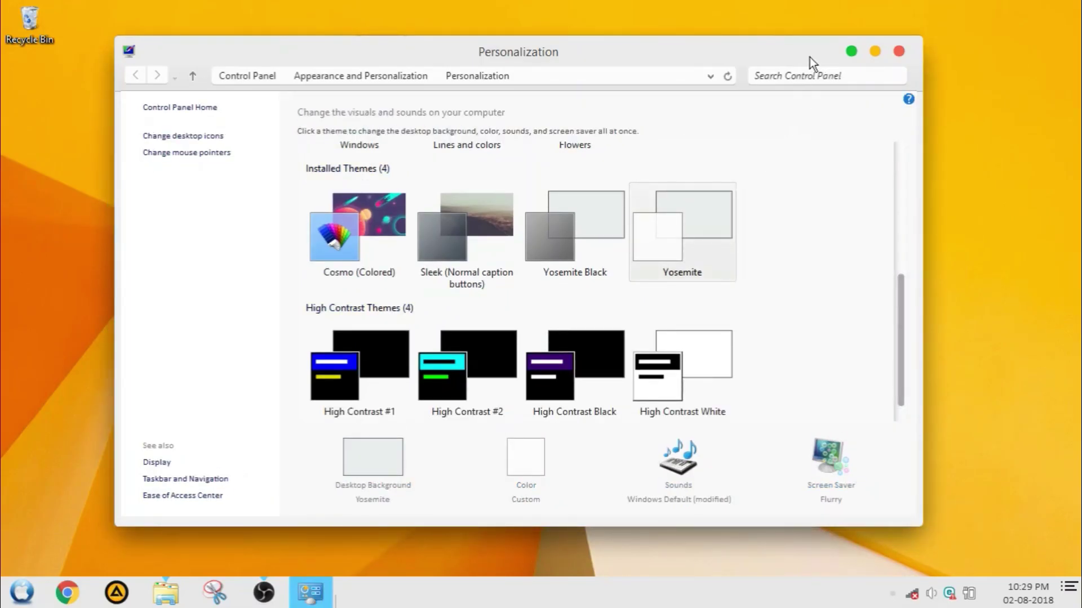
left_click_drag(809, 57, 835, 69)
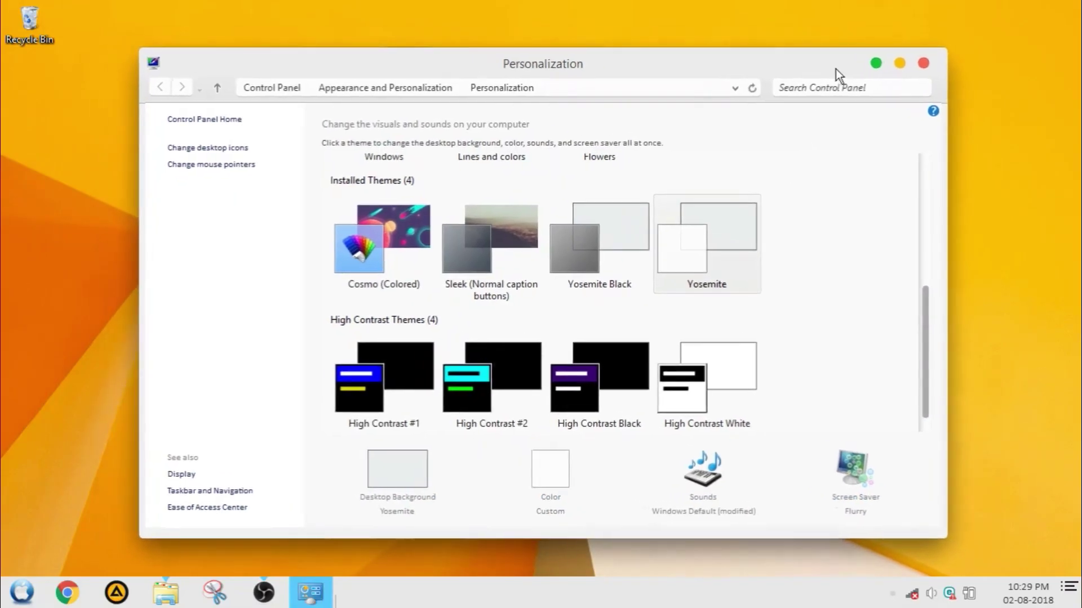
left_click(895, 63)
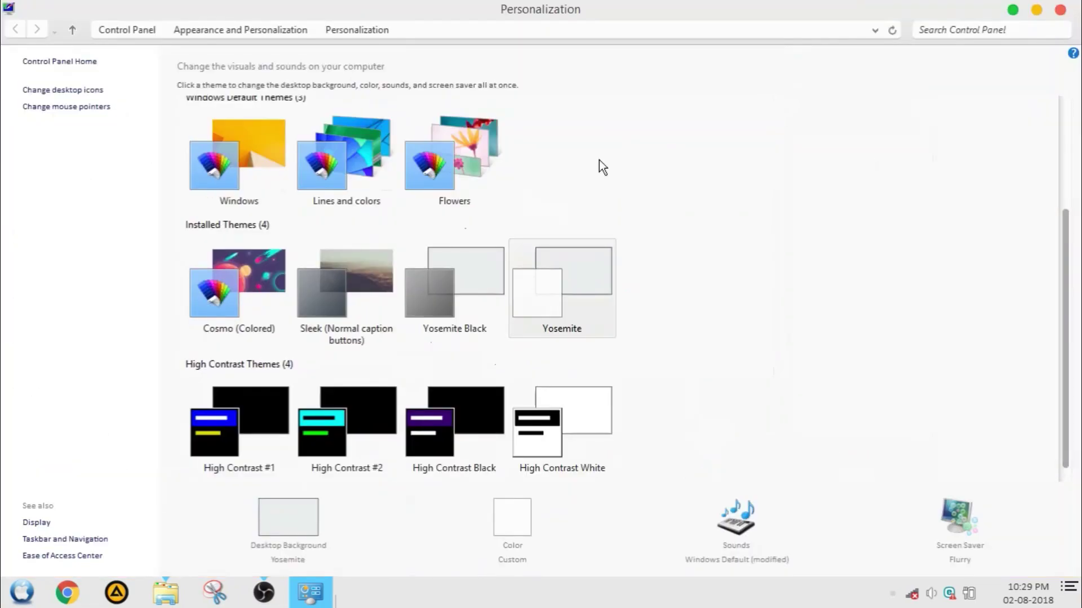
left_click(1013, 9)
- Open File Explorer at This PC, restore the window down, and move it up and right
left_click(167, 592)
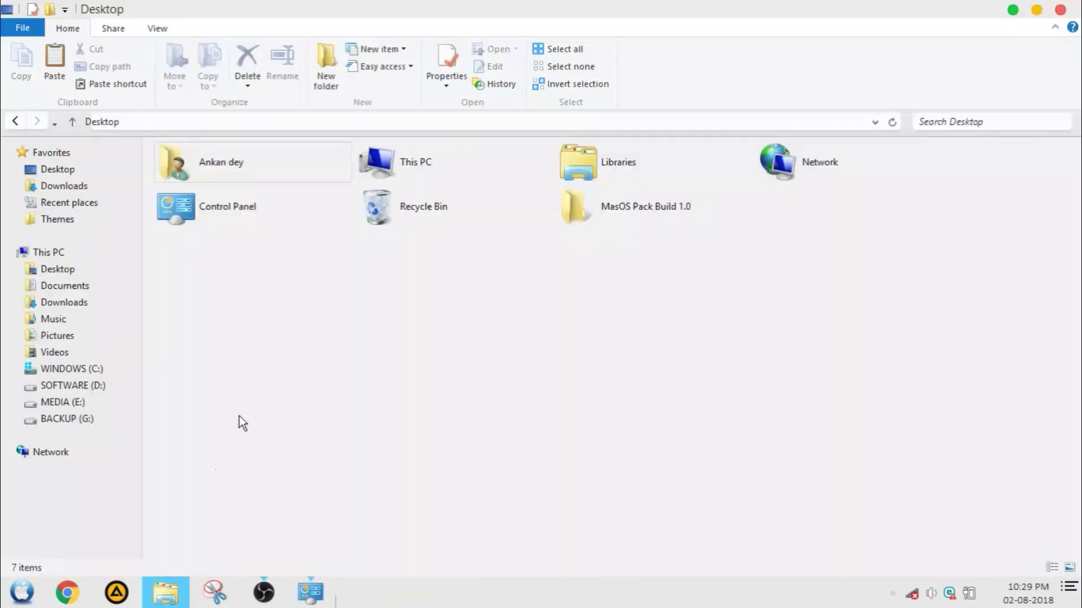
left_click(36, 252)
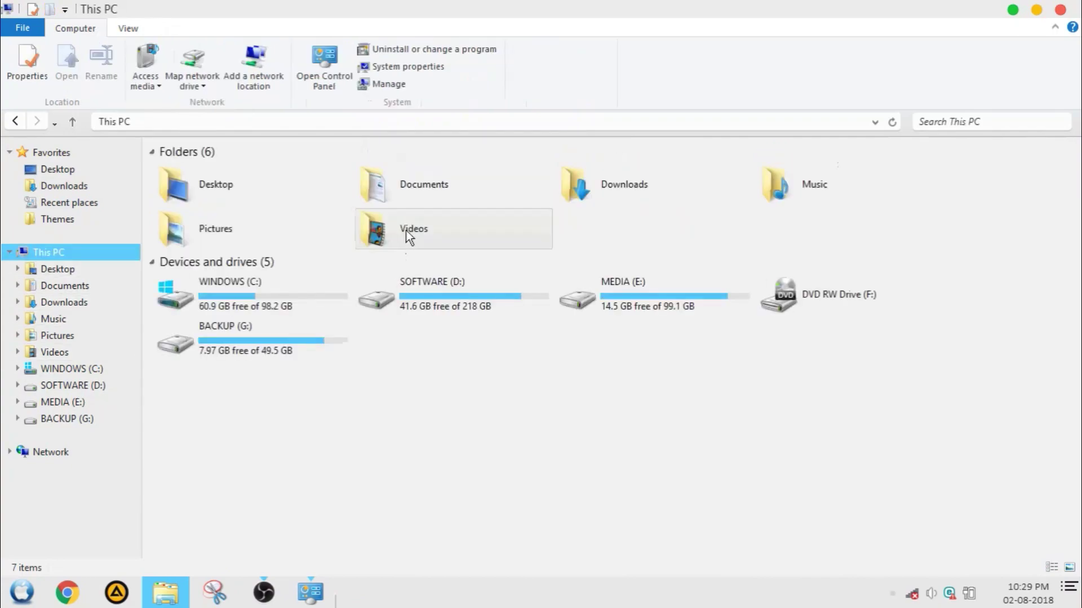
left_click(1036, 10)
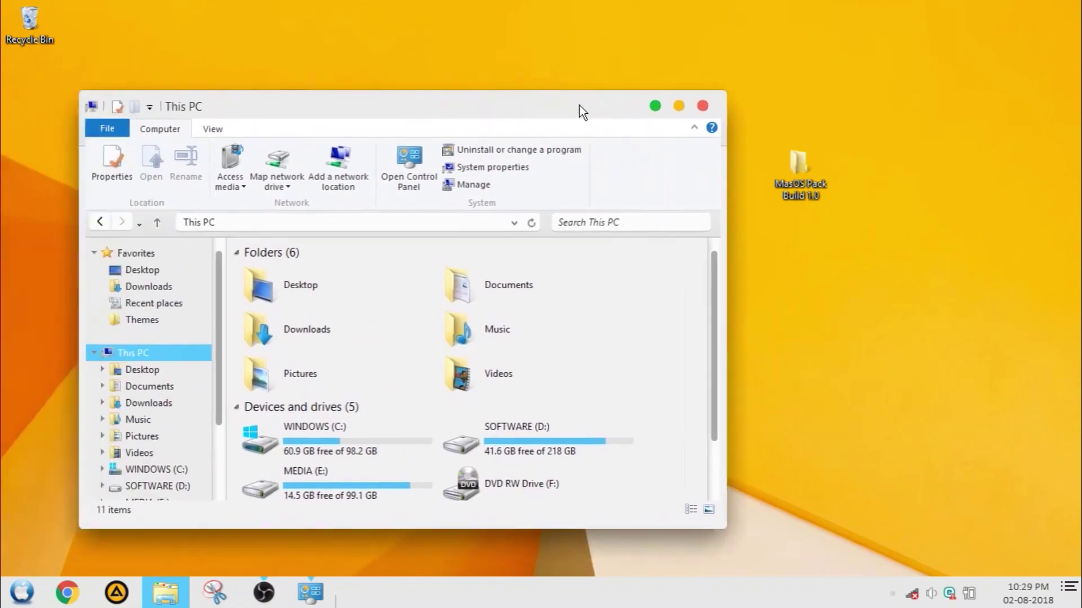
left_click_drag(374, 104, 752, 117)
- Close This PC, then open the inner MasOS Pack Build 1.0 folder maximized
left_click(814, 80)
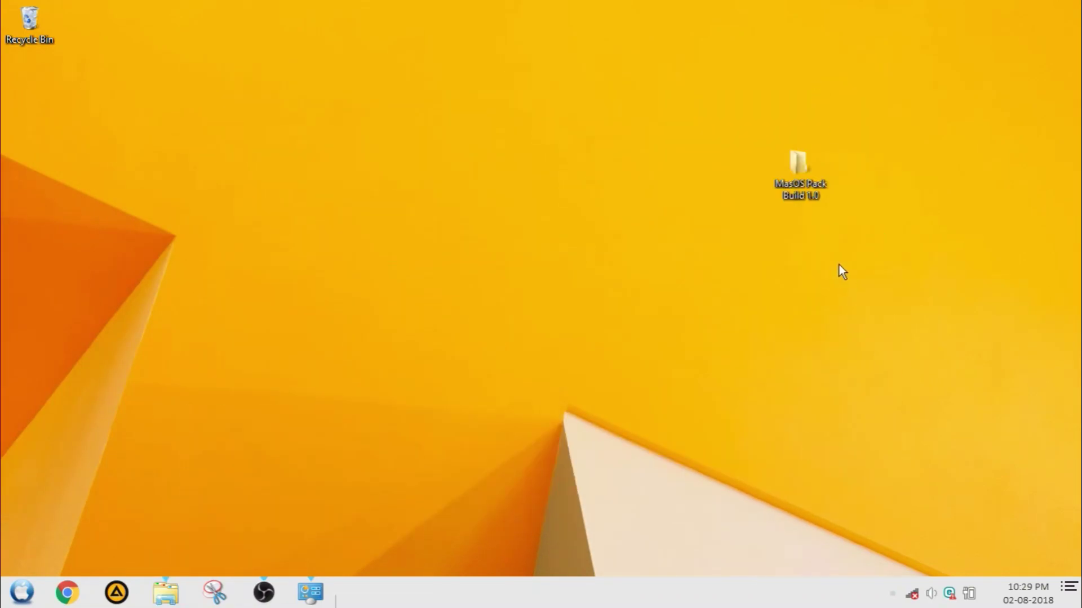
double_click(795, 178)
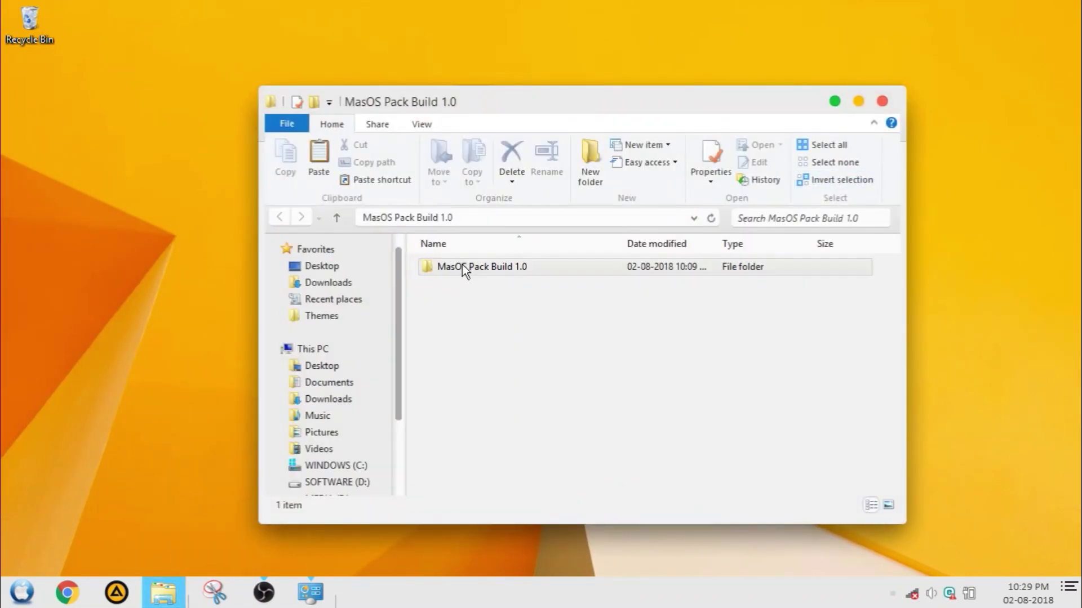
double_click(461, 264)
left_click(858, 102)
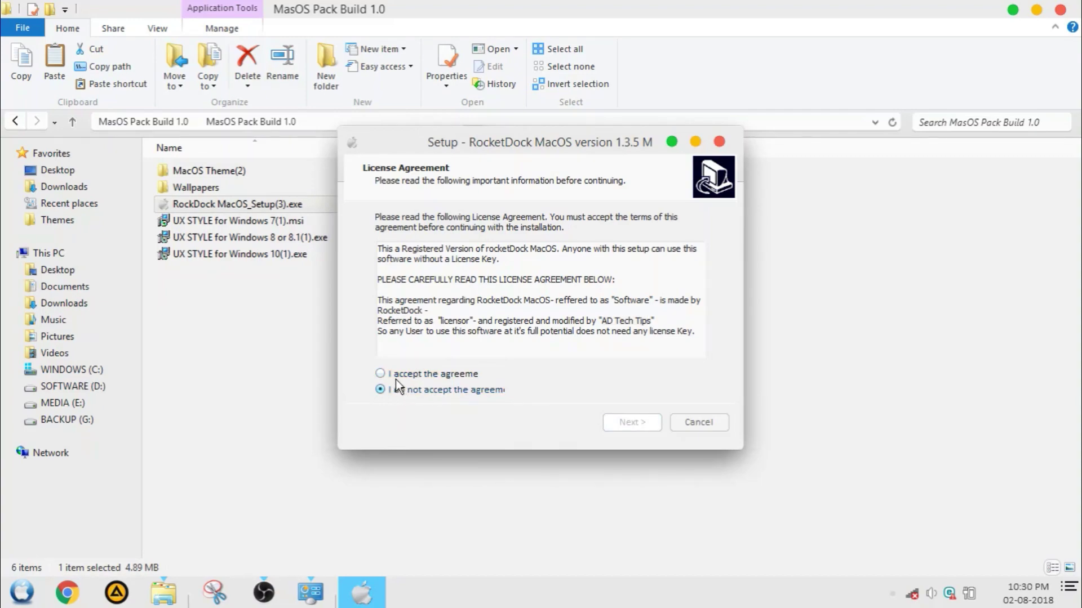
- Accept the RocketDock MacOS license and keep the default, existing installation folder
left_click(392, 376)
left_click(620, 423)
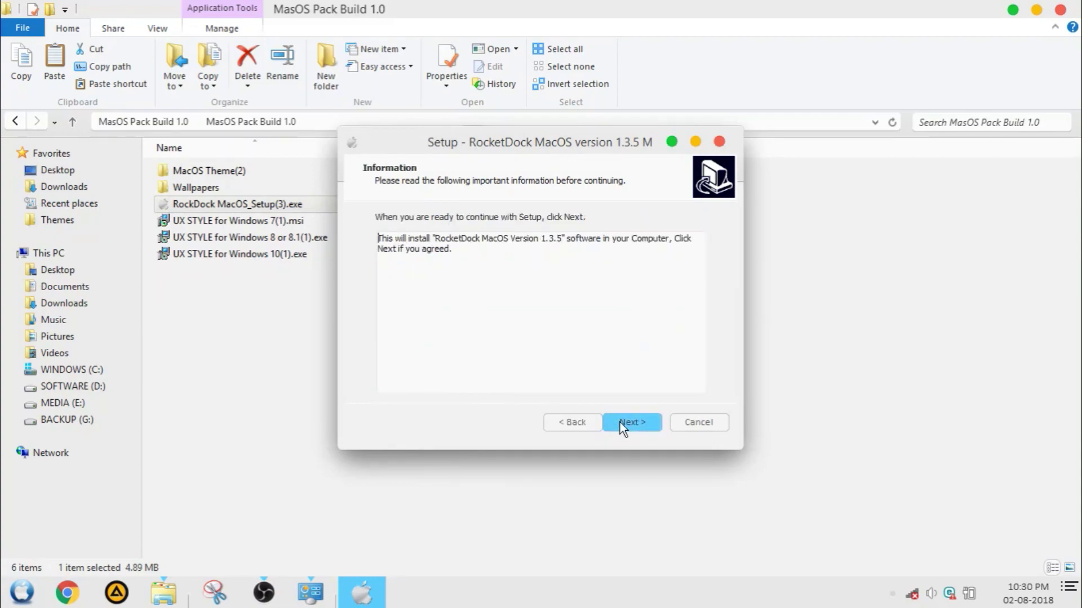
left_click(620, 423)
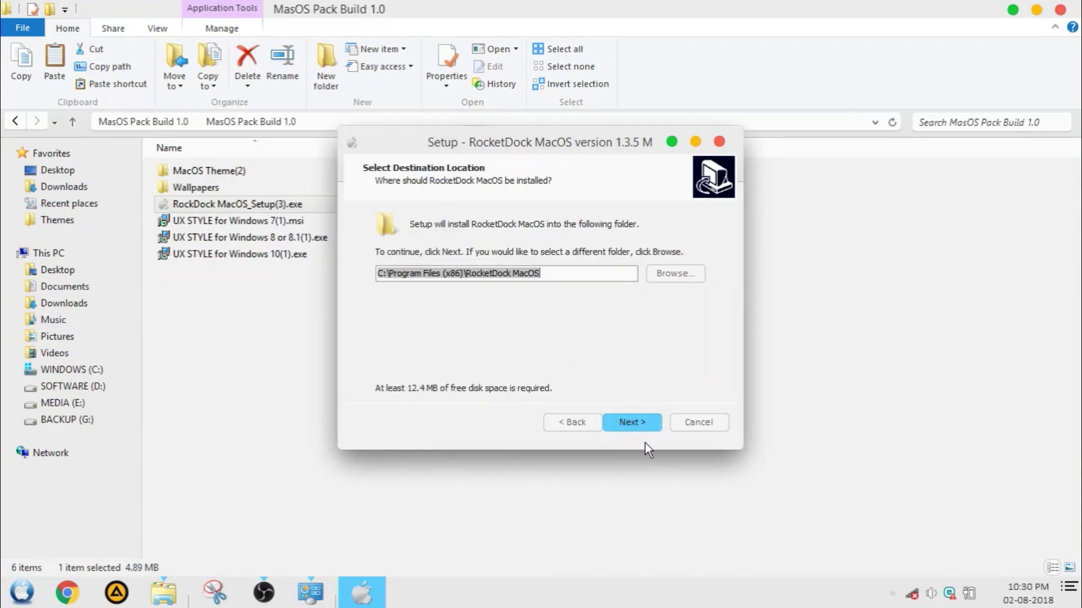
left_click(630, 425)
left_click(591, 369)
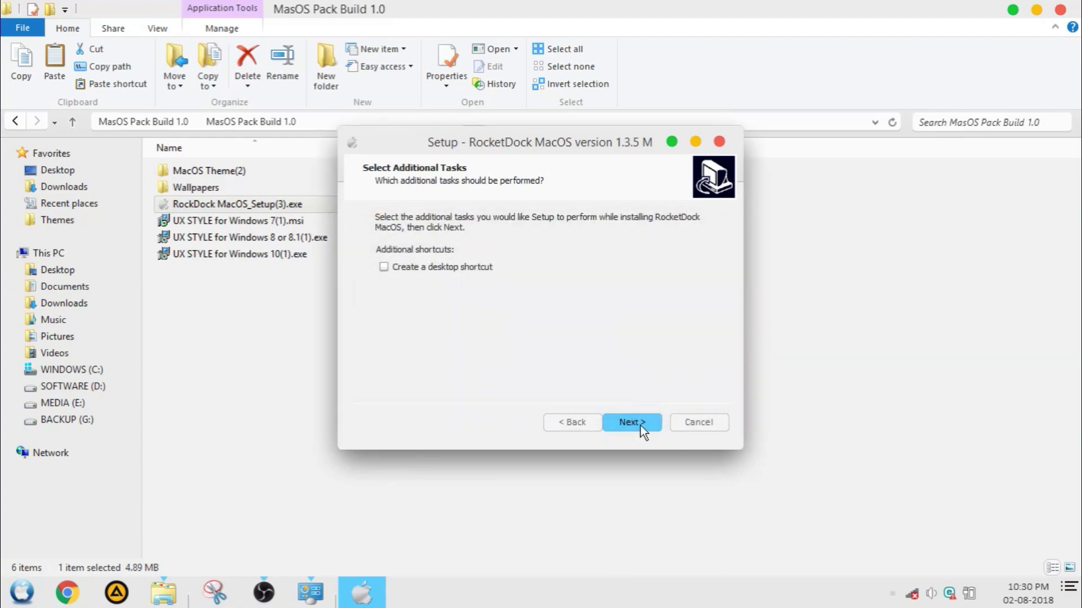
- Add a desktop shortcut, install, and finish setup to launch RocketDock MacOS
left_click(430, 268)
left_click(632, 422)
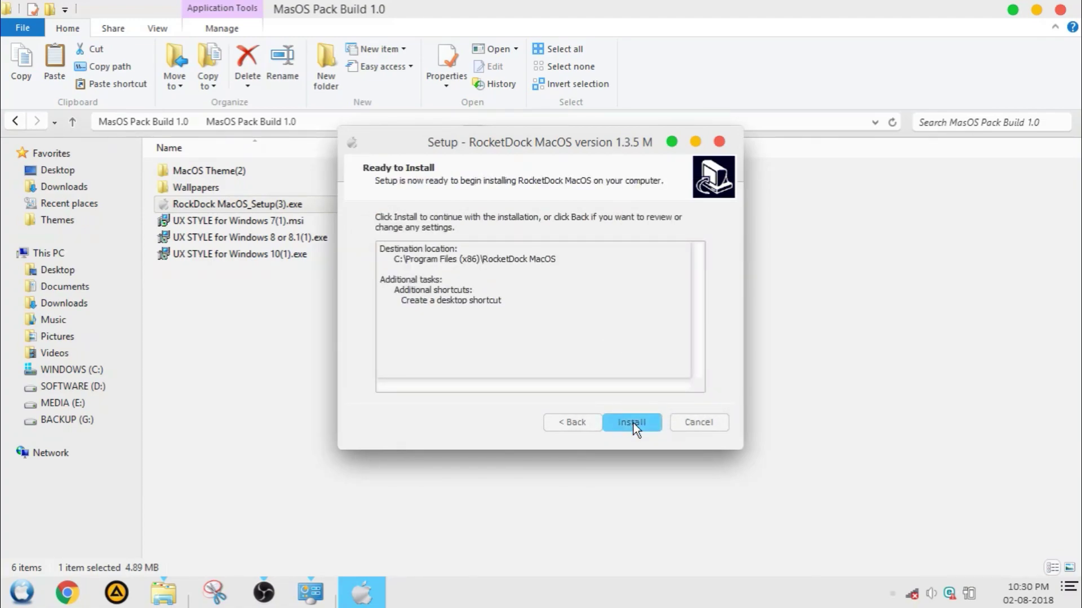
left_click(633, 424)
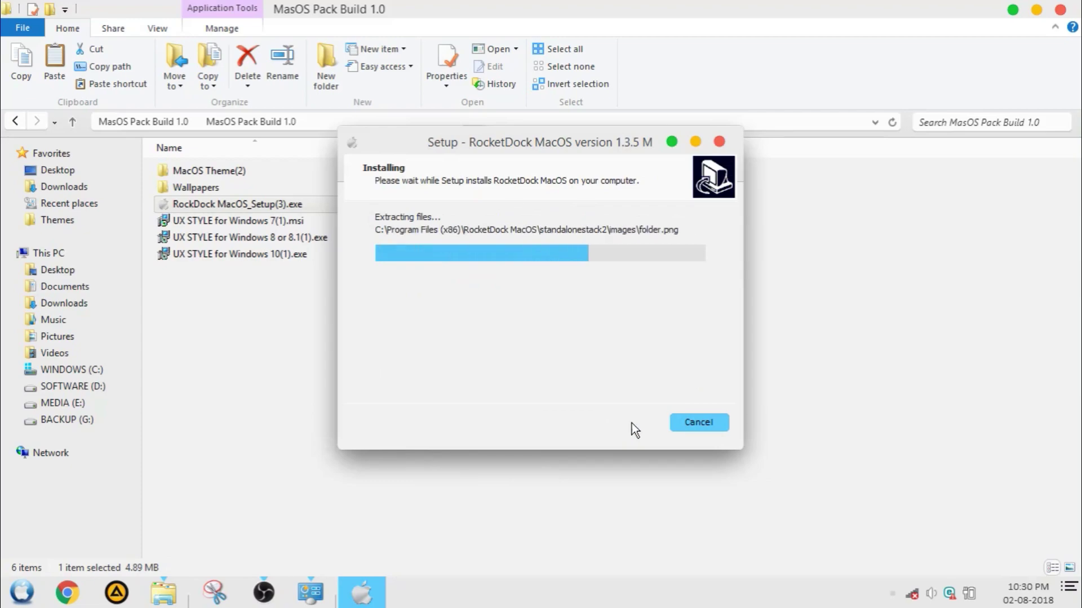
left_click(631, 423)
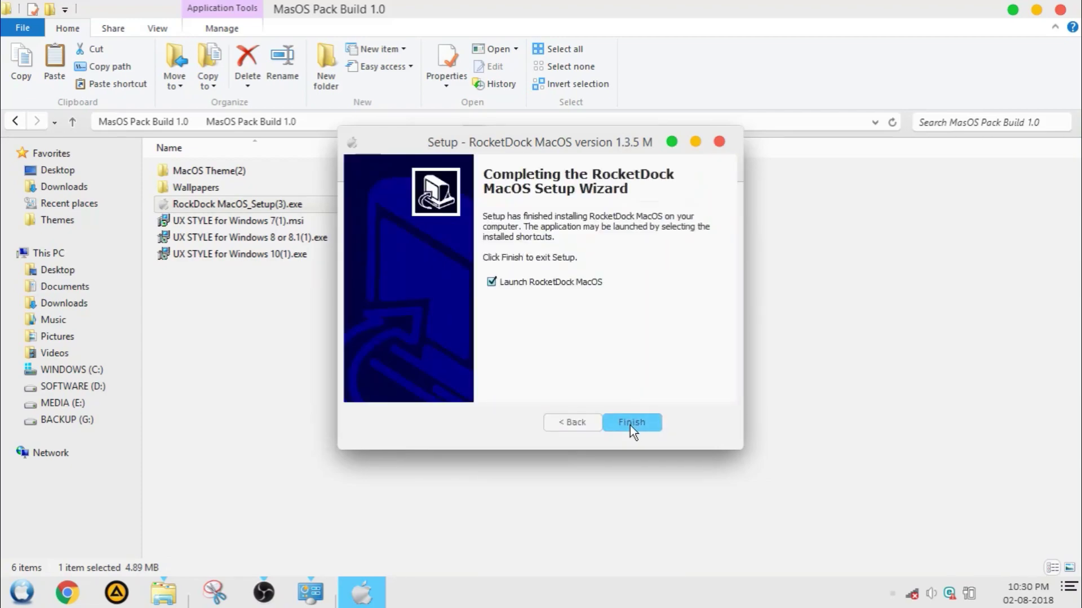
left_click(632, 426)
- Show the desktop and set the dock's screen position to Bottom
key("super+d")
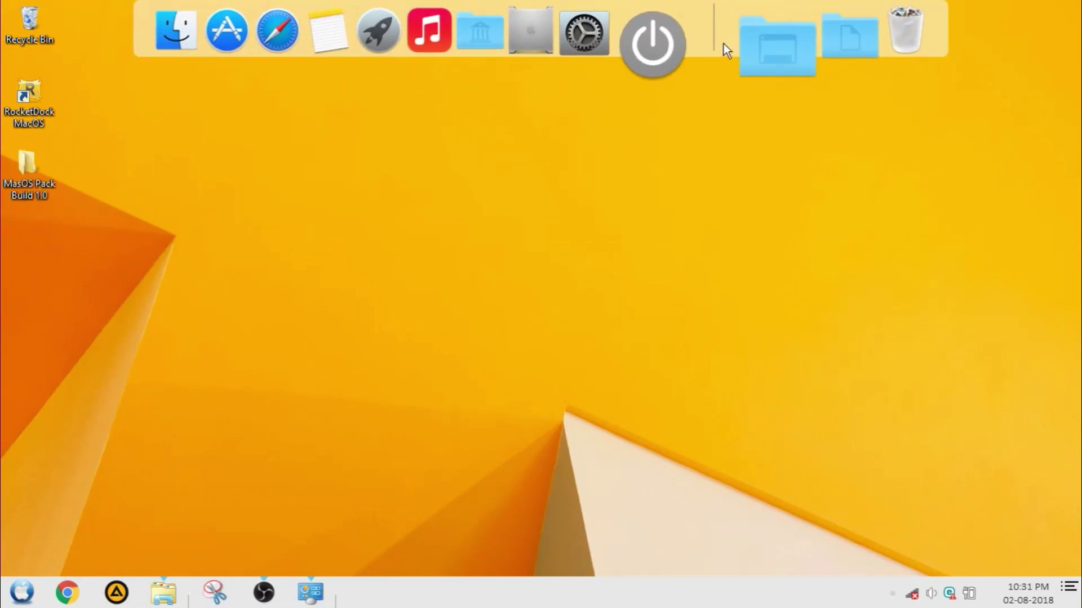
right_click(711, 22)
mouse_move(771, 90)
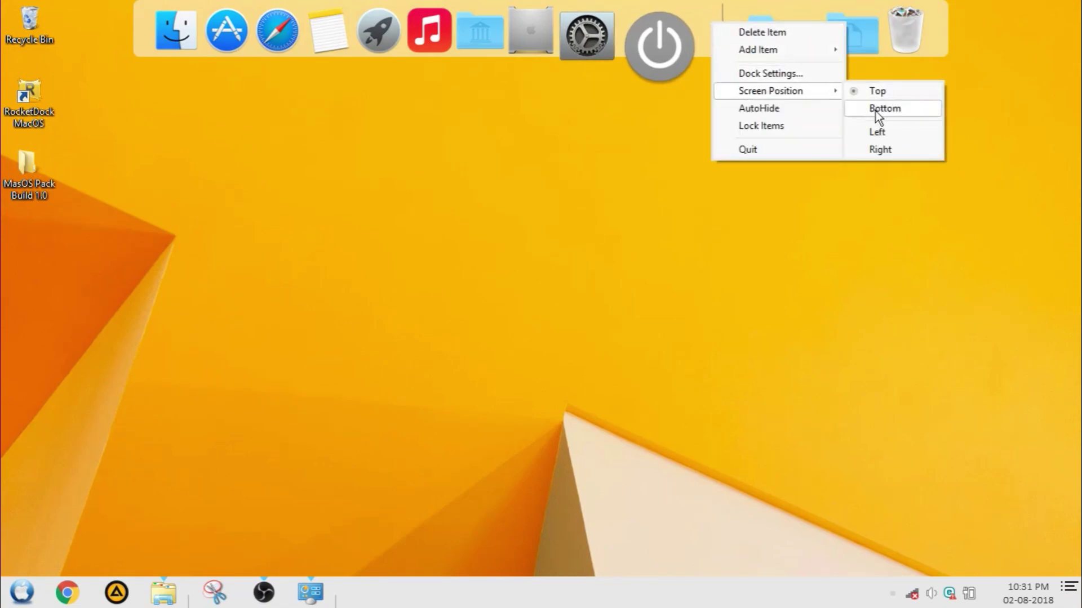
left_click(876, 111)
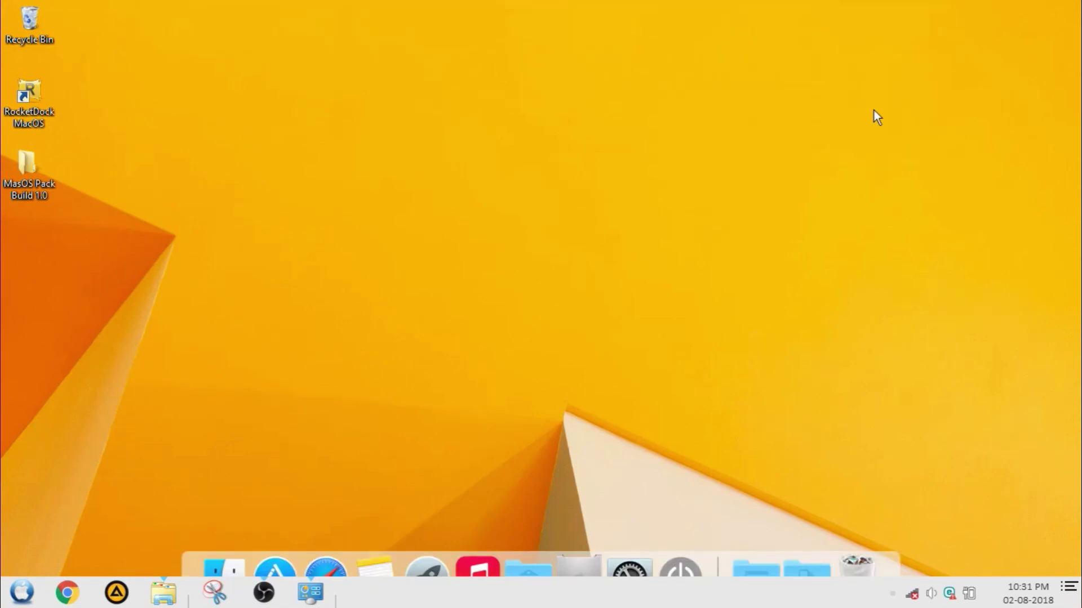
- Unlock the taskbar and drag it to the top of the screen
right_click(732, 602)
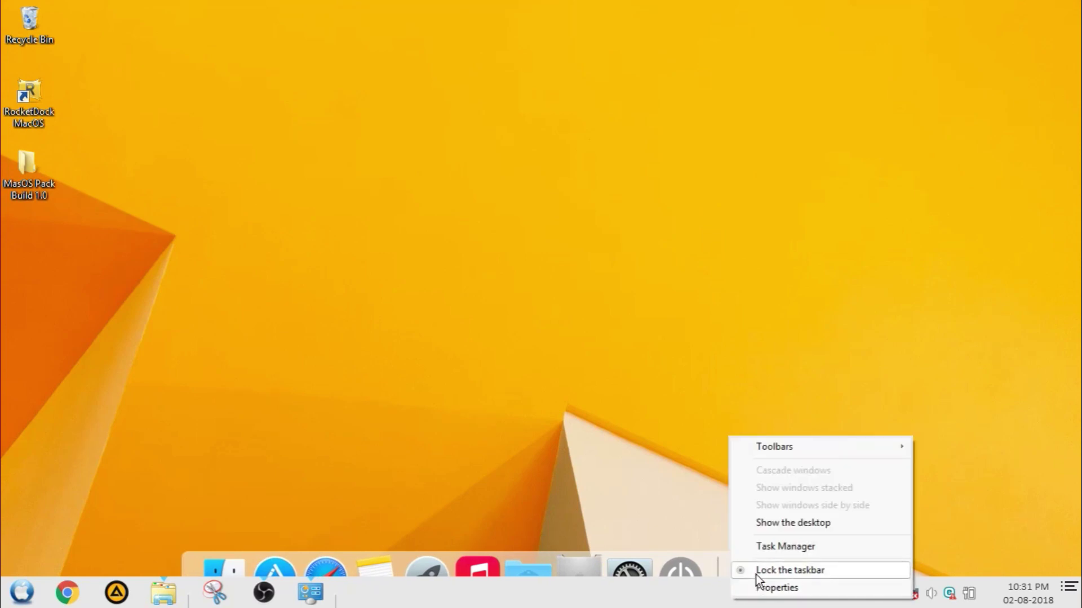
left_click(806, 571)
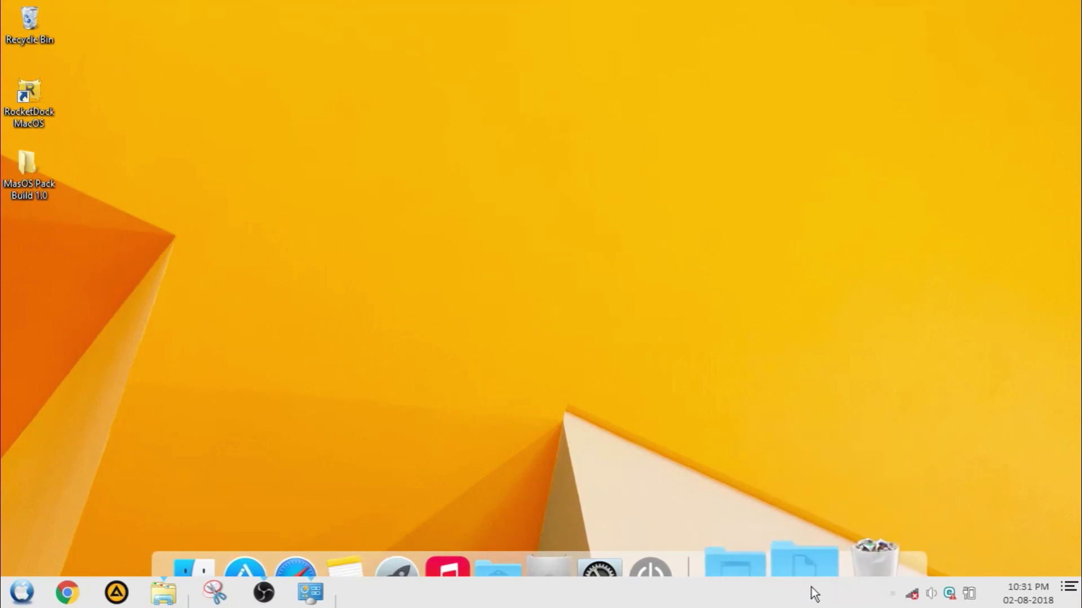
left_click_drag(812, 587, 629, 131)
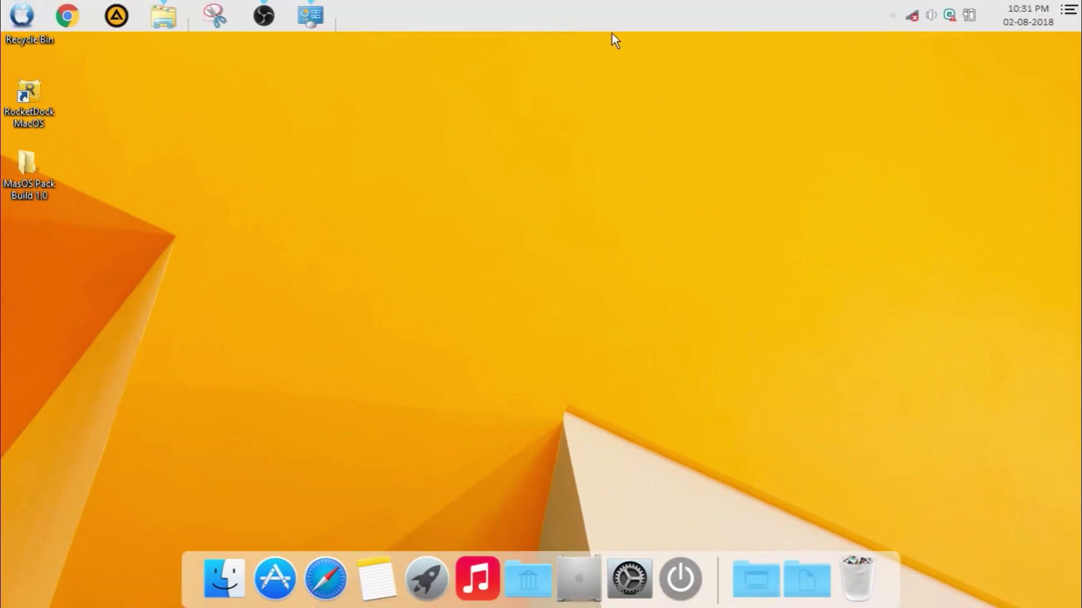
- In taskbar properties, enable small taskbar buttons, set Never combine, and apply
right_click(589, 16)
left_click(624, 169)
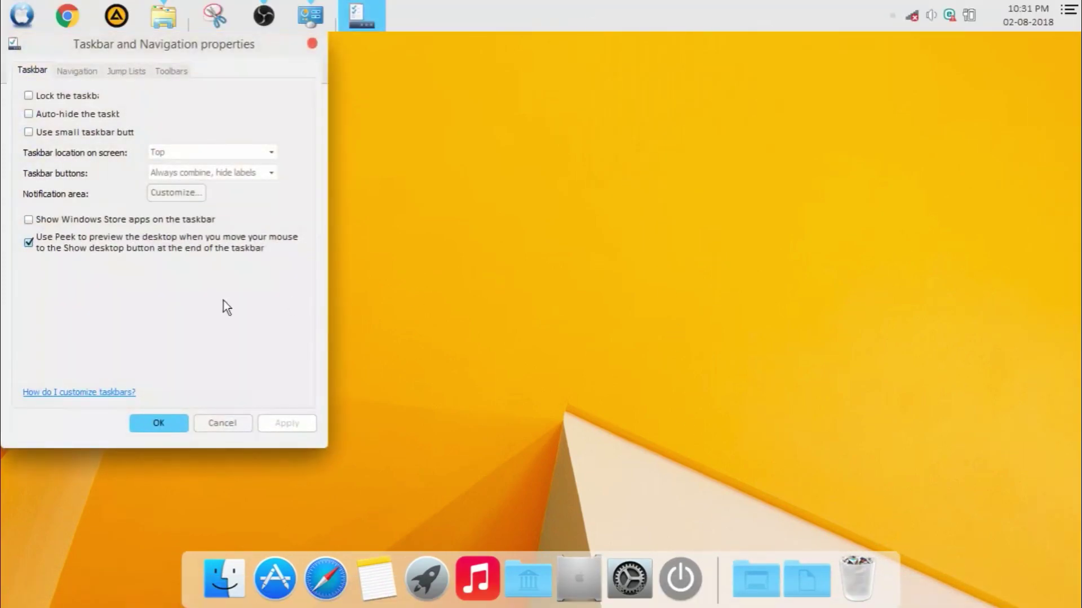
left_click(29, 133)
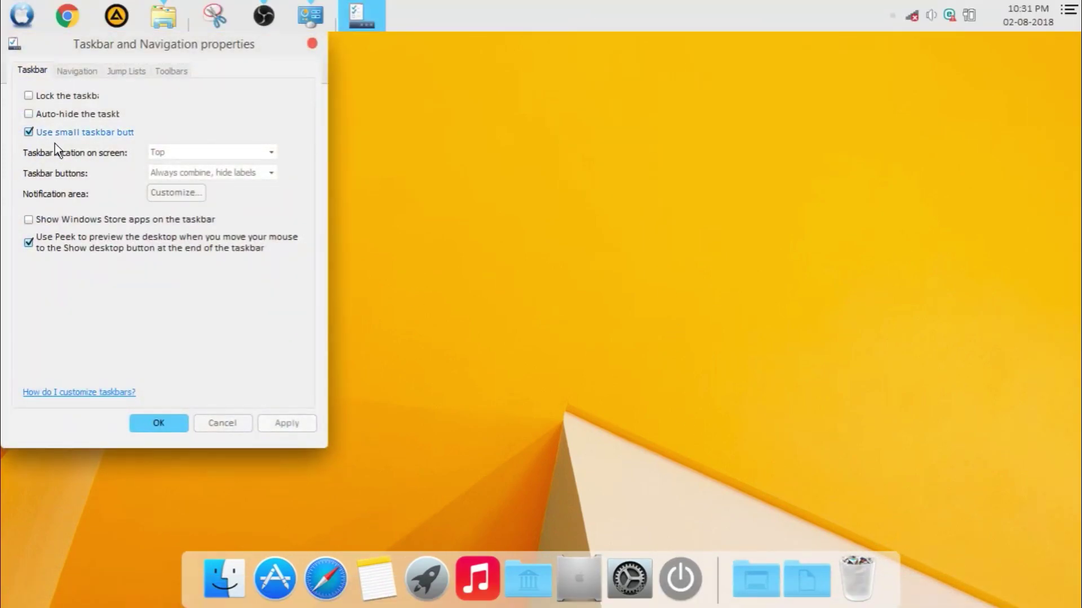
left_click(197, 174)
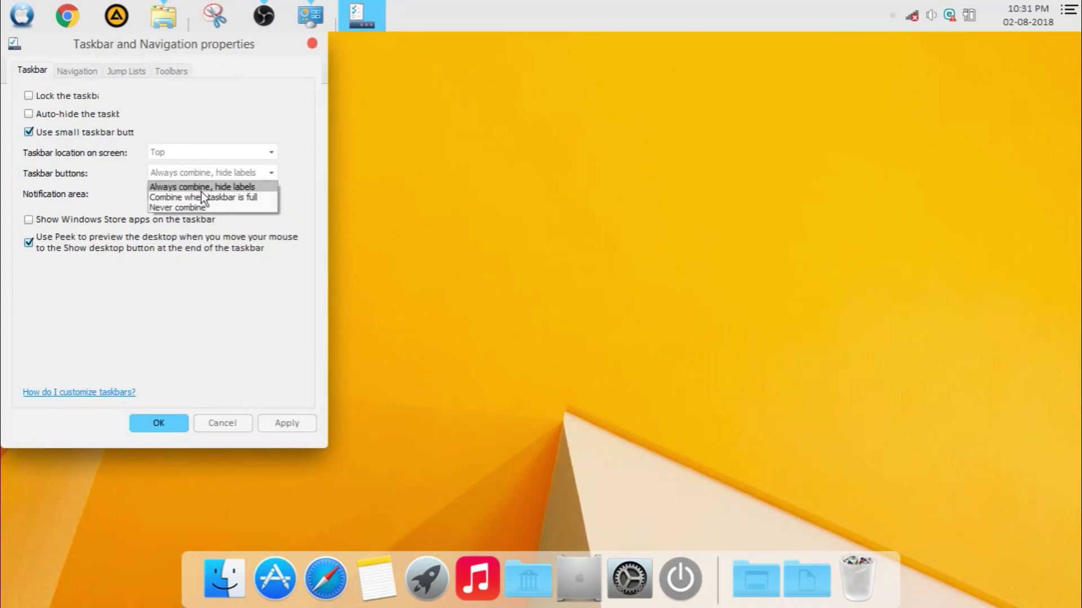
left_click(172, 207)
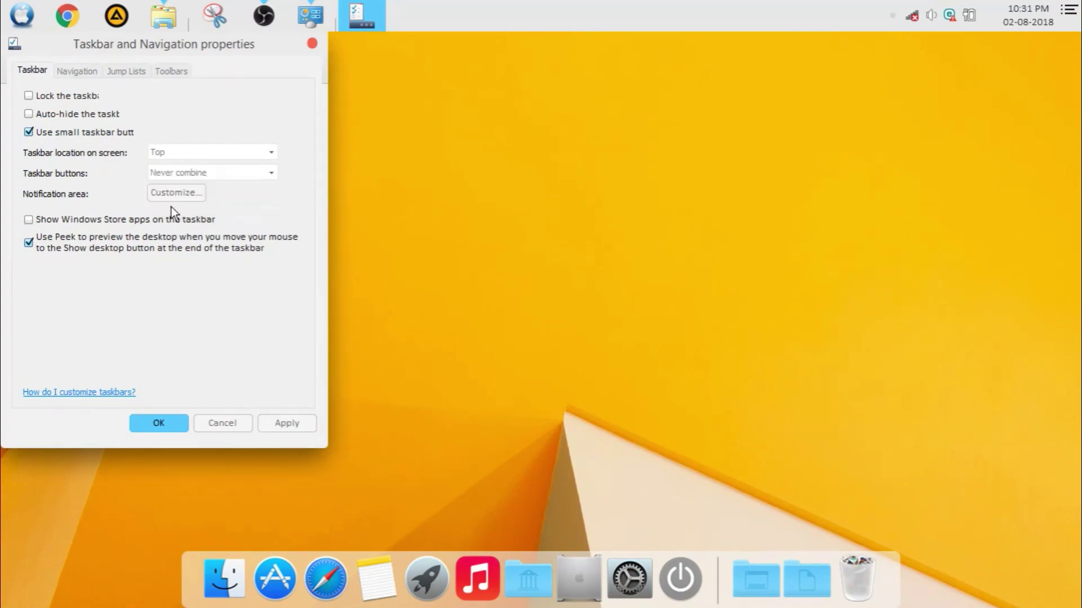
left_click(289, 429)
left_click(159, 424)
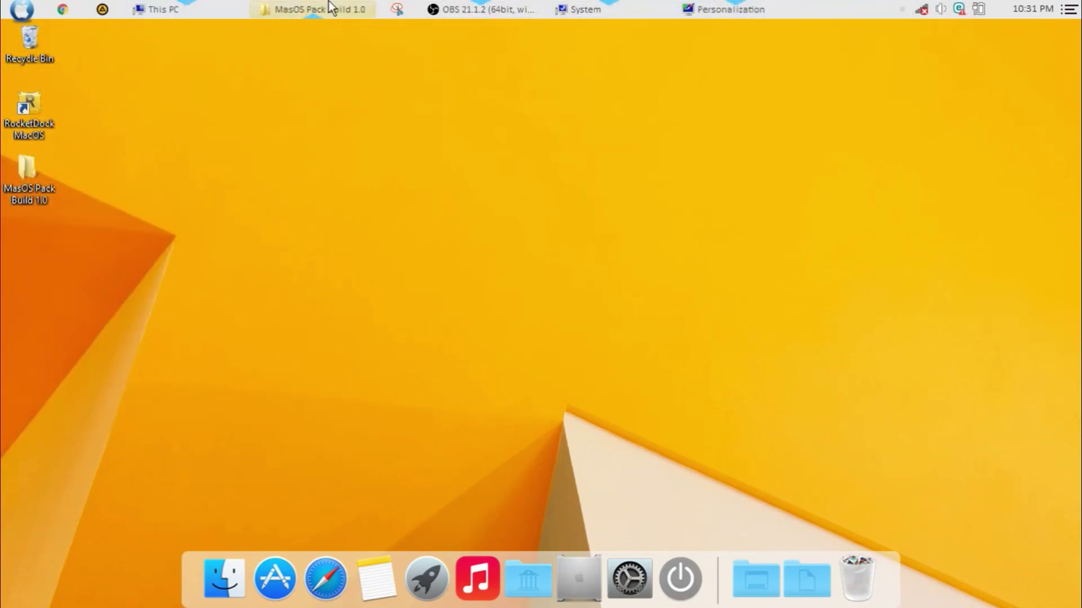
- Minimize the OBS window and the MasOS Pack Build 1.0 folder window
left_click(489, 9)
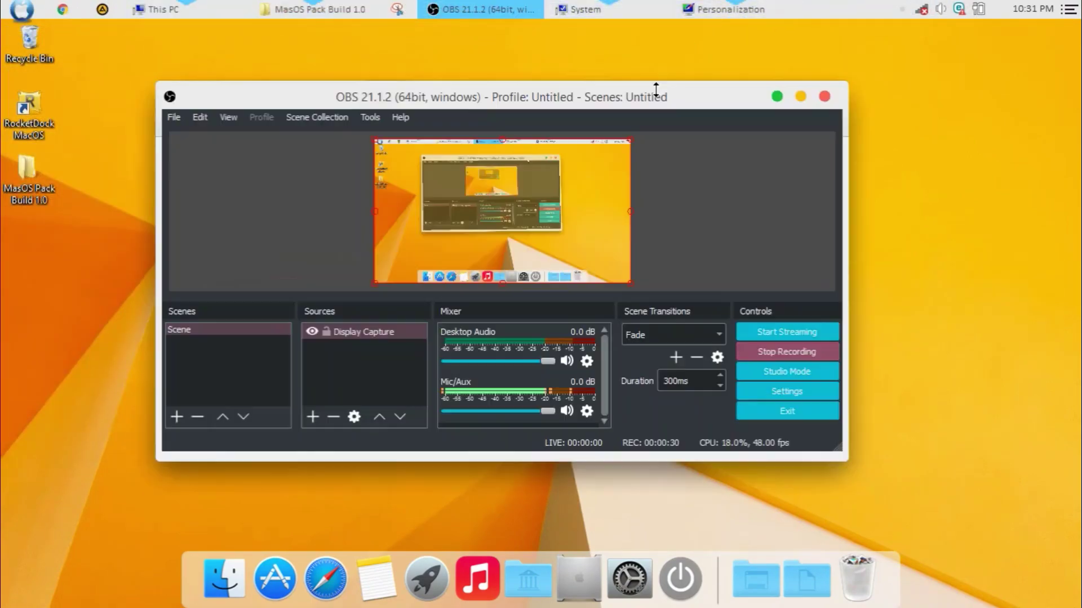
left_click(777, 96)
left_click(306, 7)
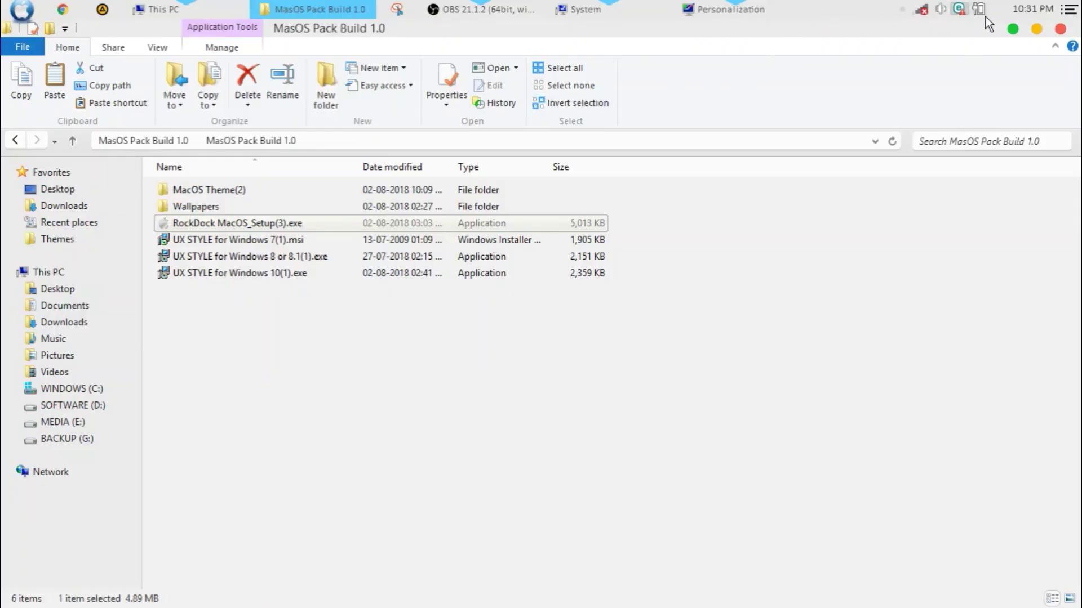
left_click(1013, 30)
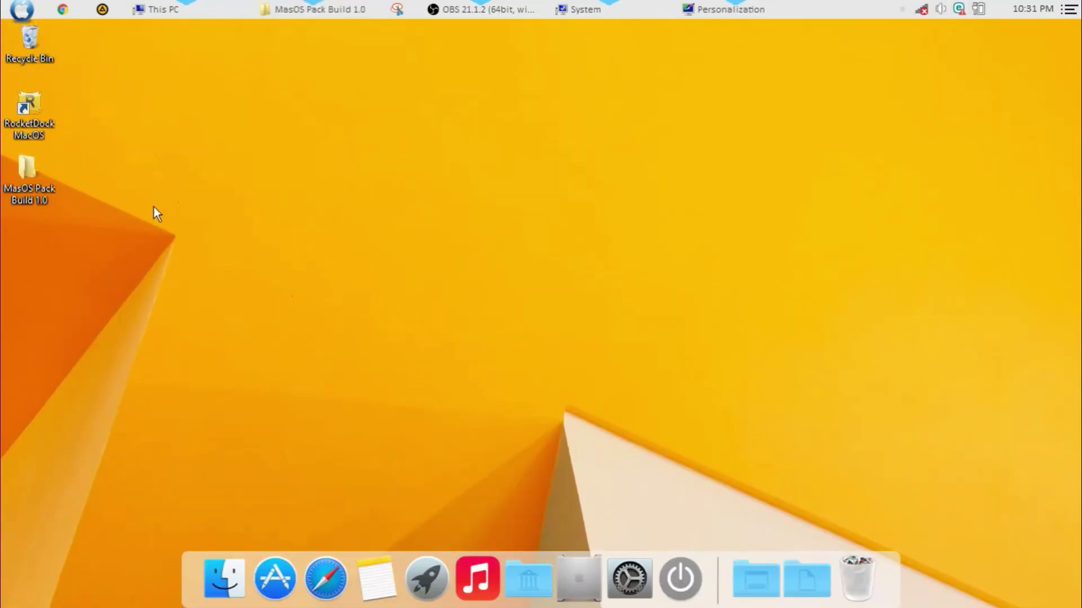
- Browse into MasOS Pack Build 1.0 > Wallpapers and open mac002.jpg in Photo Viewer
double_click(32, 174)
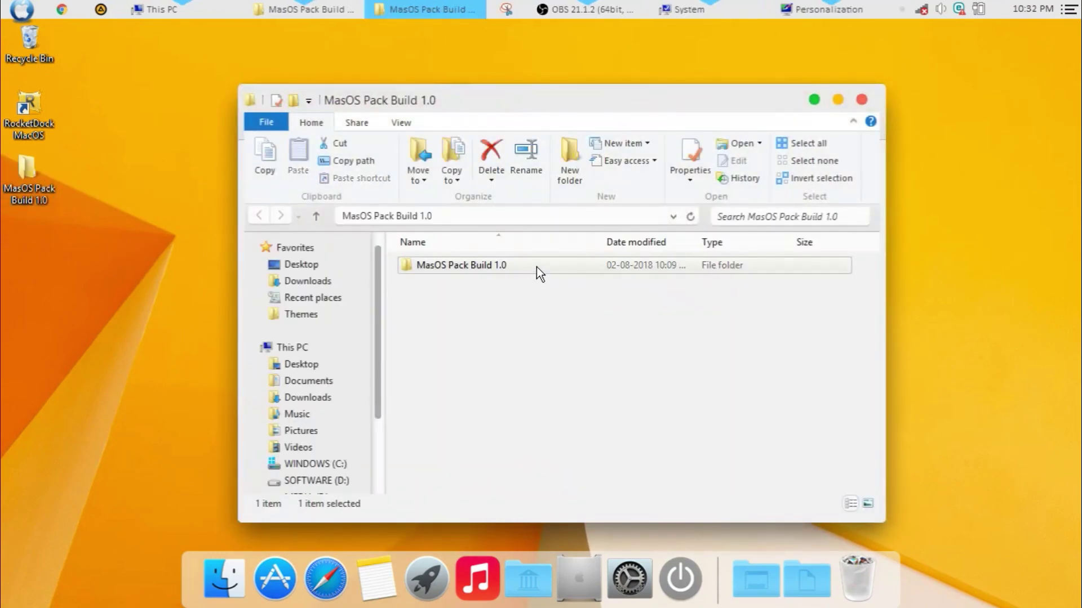
double_click(536, 268)
double_click(446, 282)
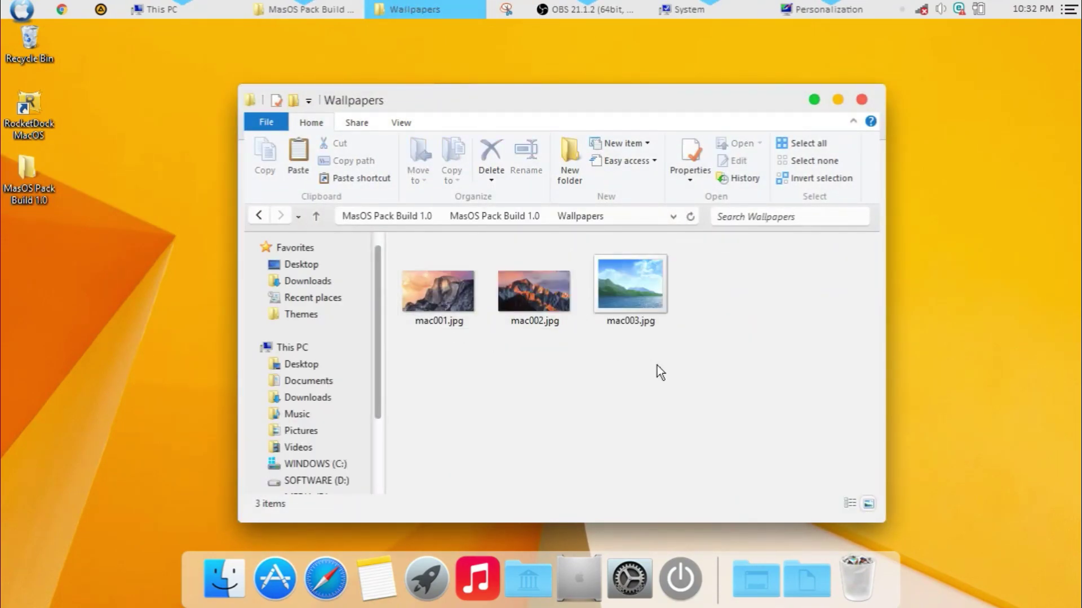
double_click(537, 307)
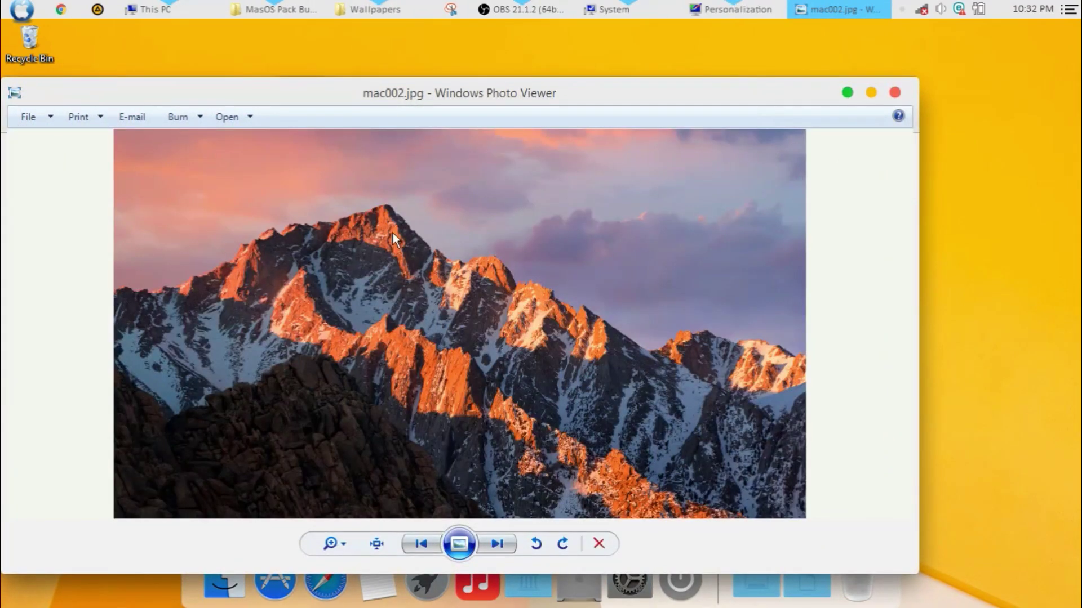
- Make the mountain sunset picture the desktop background, then minimize the viewer and folder windows
right_click(392, 234)
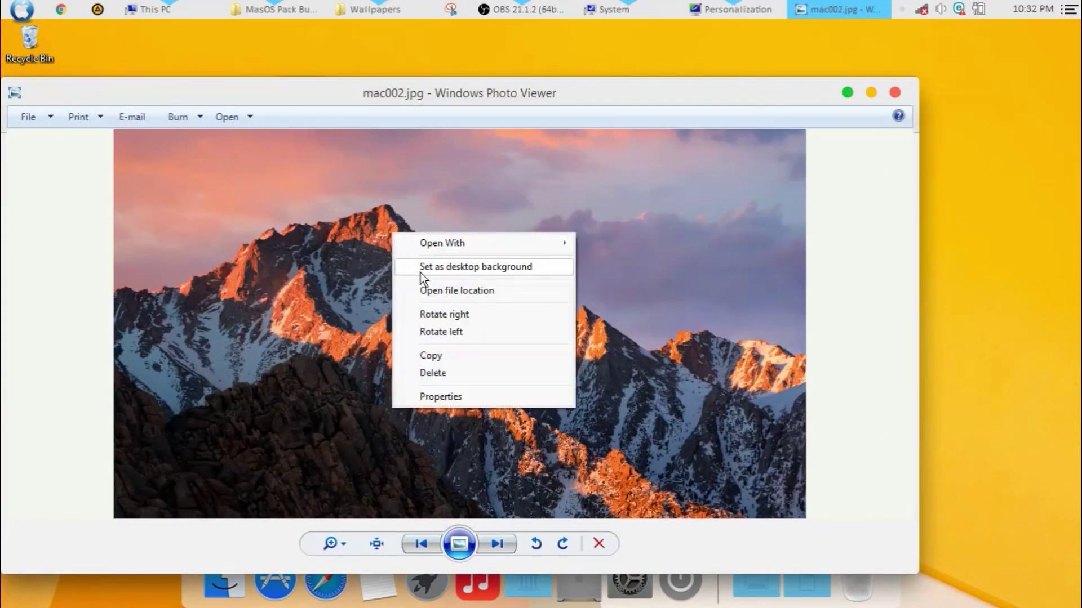
left_click(420, 271)
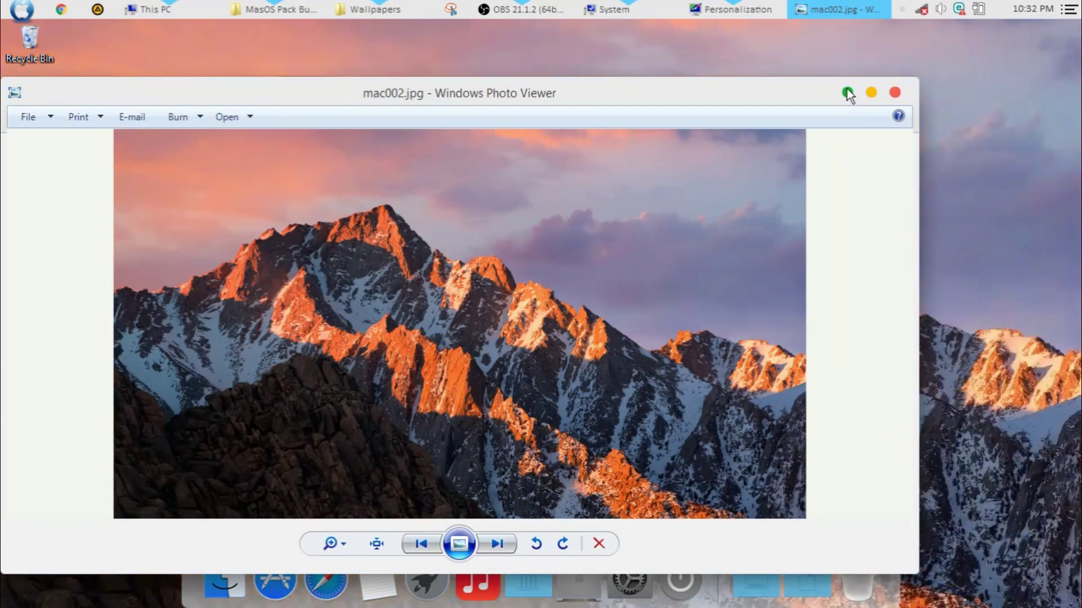
left_click(848, 93)
left_click(817, 100)
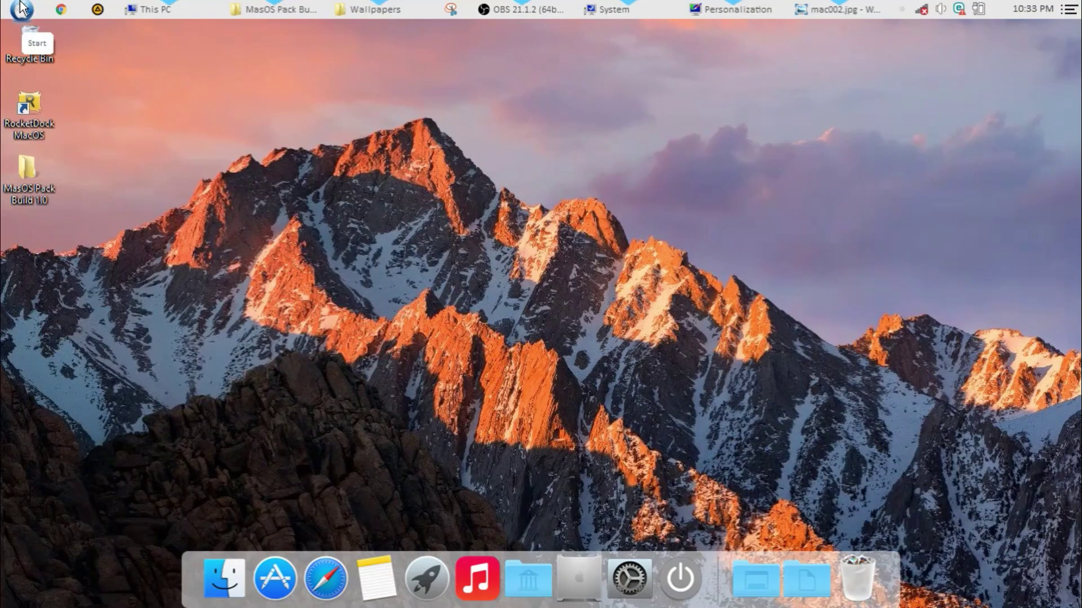
- Open StartIsBack configuration from Properties in the Start menu's right-click menu
left_click(21, 9)
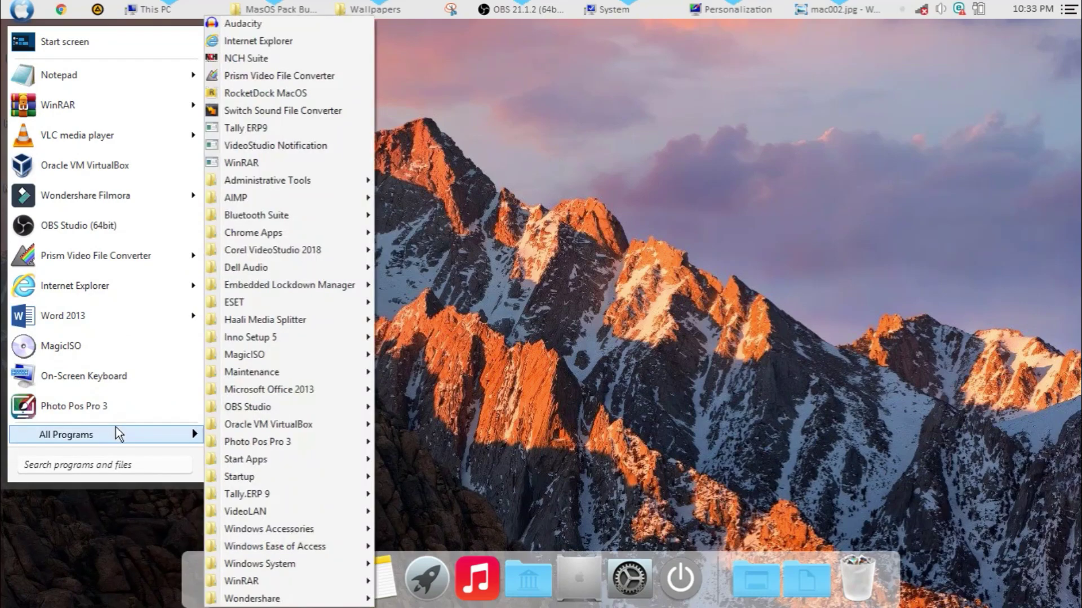
mouse_move(106, 435)
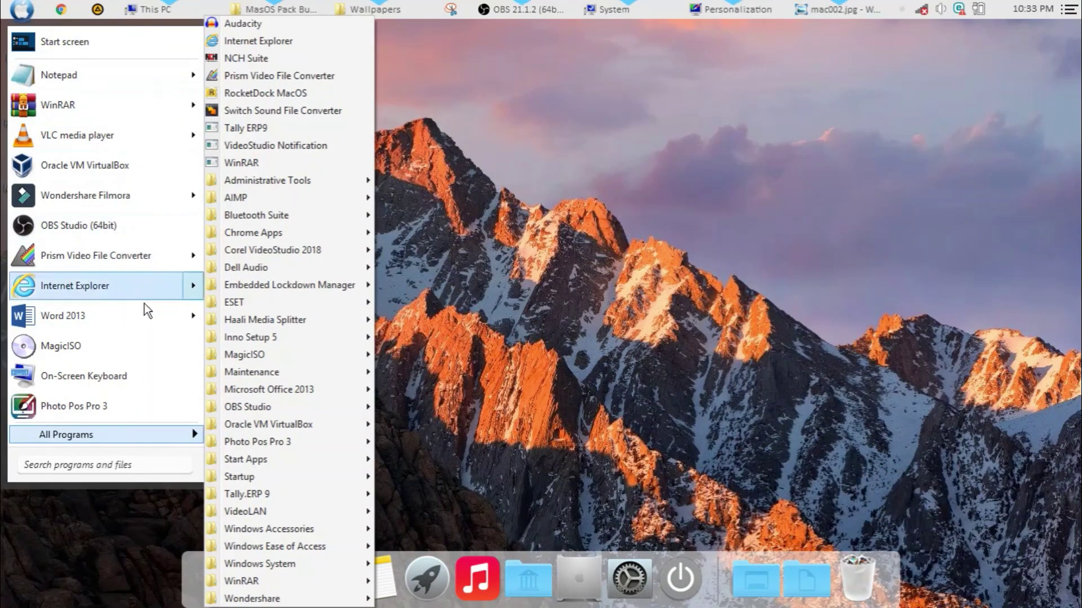
right_click(153, 467)
right_click(284, 412)
left_click(292, 419)
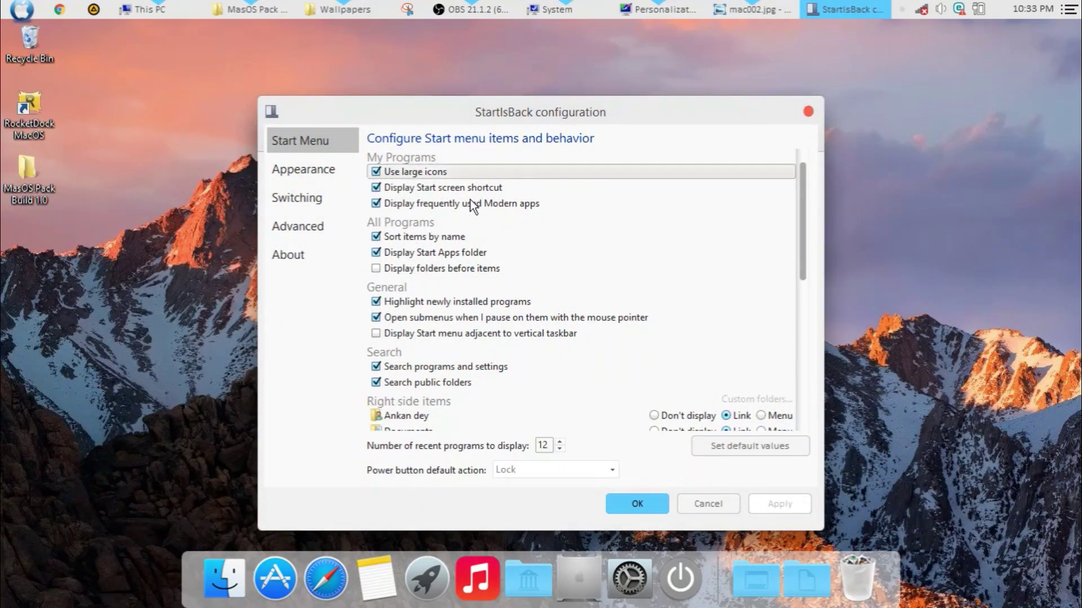
- On the Appearance settings, begin adding a custom Start button image, then cancel it
left_click(310, 172)
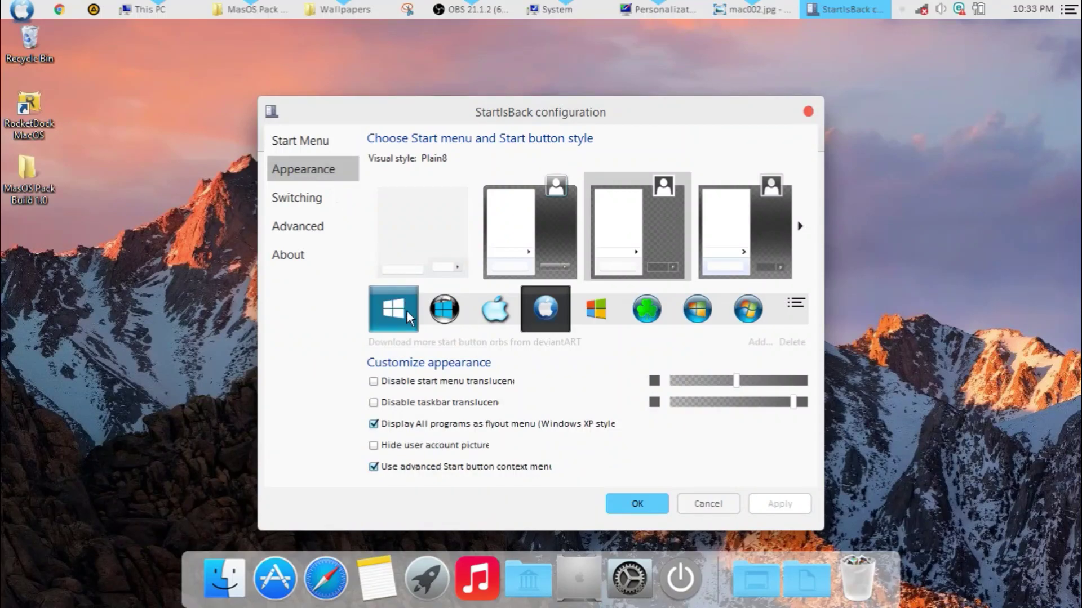
left_click(763, 346)
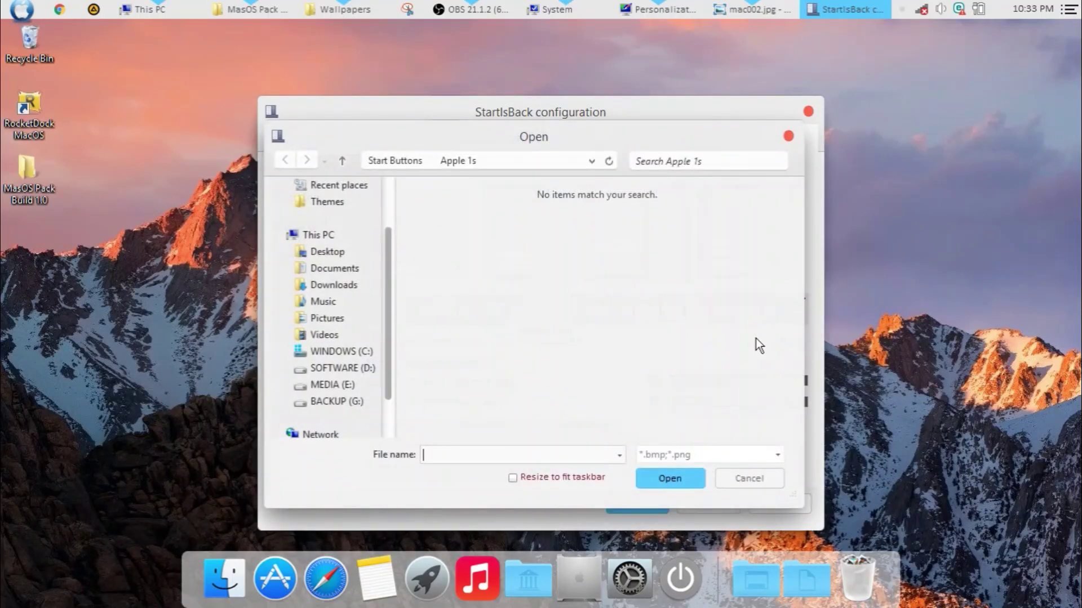
left_click(788, 136)
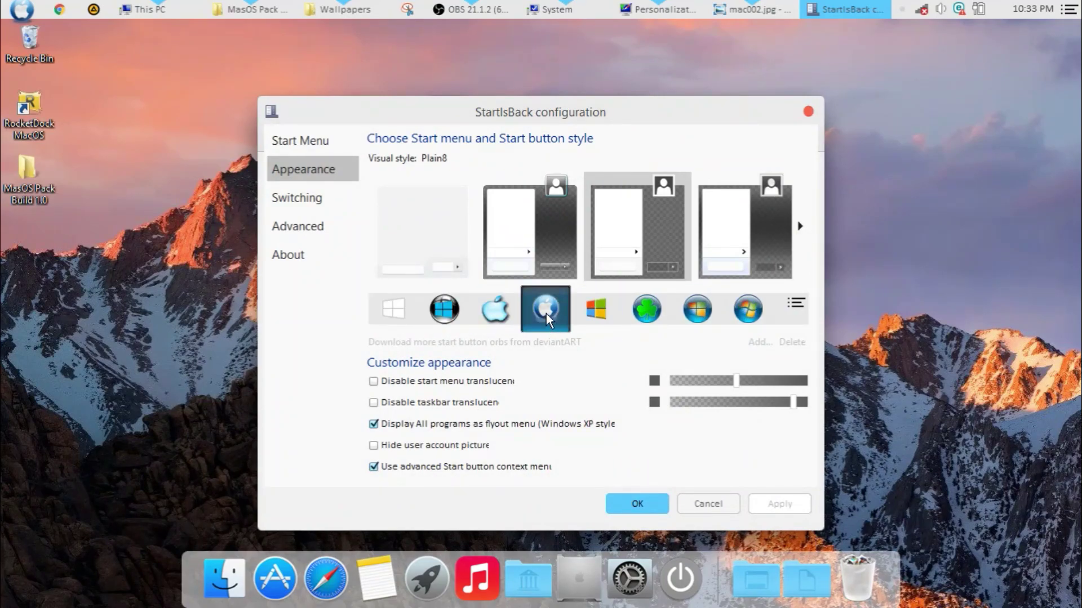
left_click(713, 504)
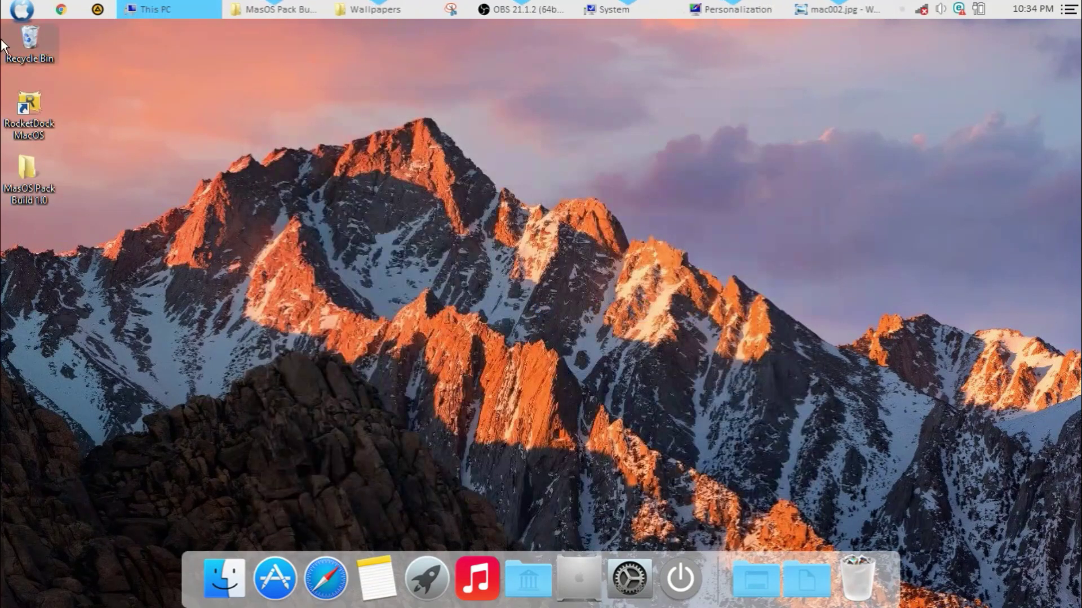
left_click(21, 9)
left_click(21, 9)
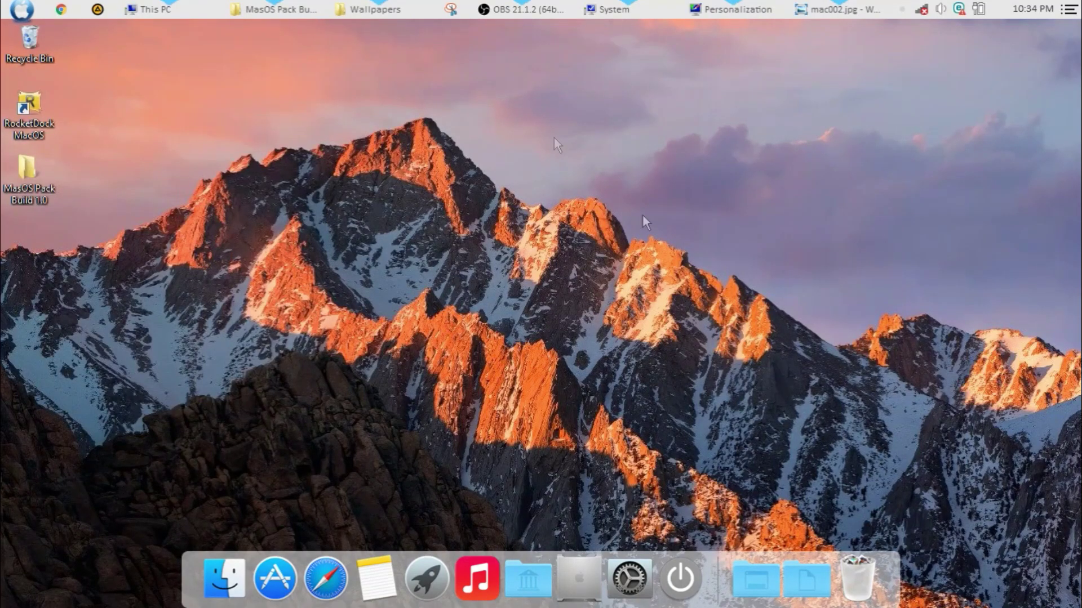